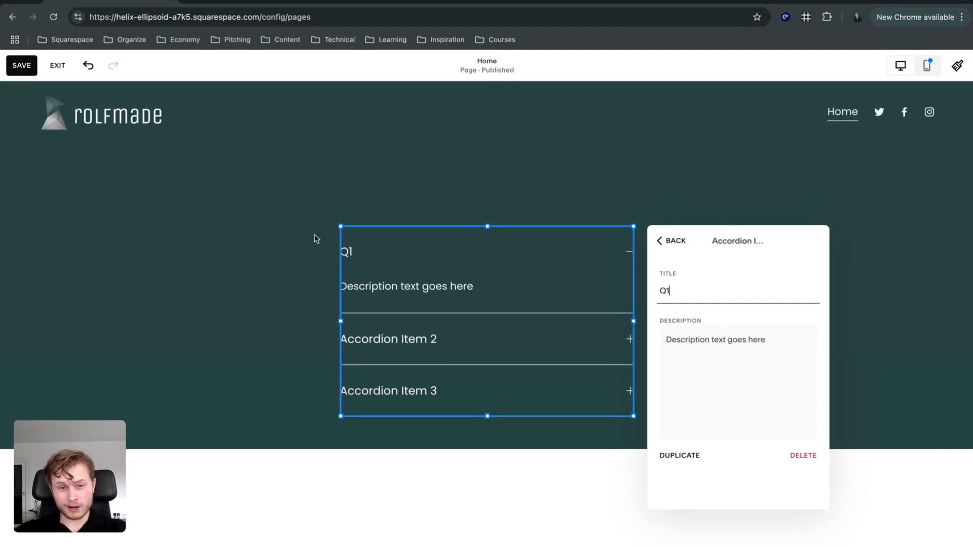
Step: Retitle the second accordion item to Q2
{"action": "left_click", "coordinate": [262, 280]}
{"action": "left_click", "coordinate": [497, 317]}
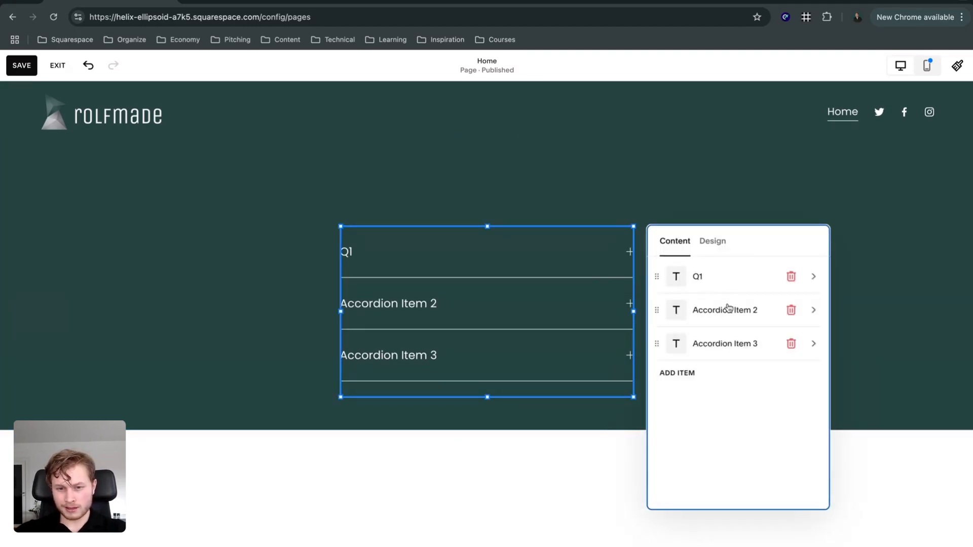
{"action": "left_click", "coordinate": [729, 309]}
{"action": "triple_click", "coordinate": [667, 290]}
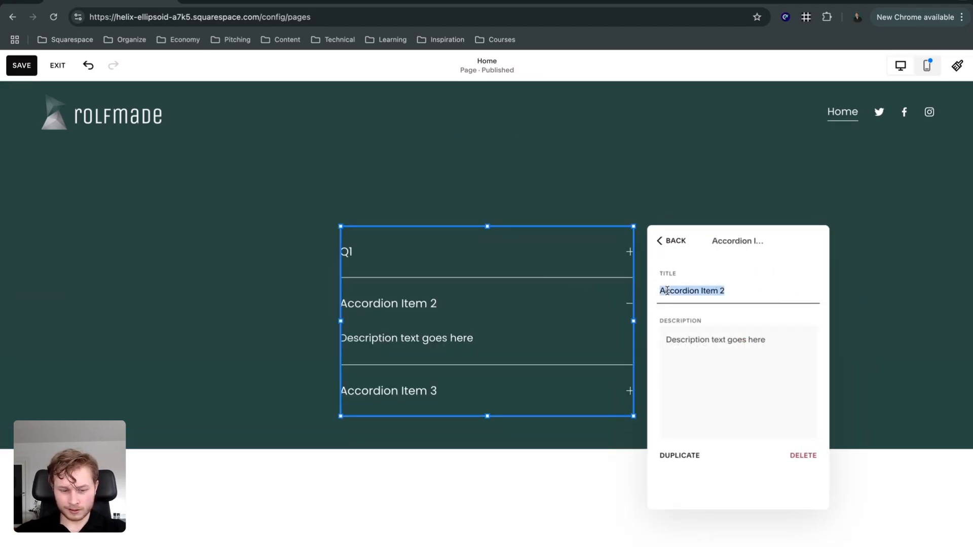
{"action": "type", "text": "Q1"}
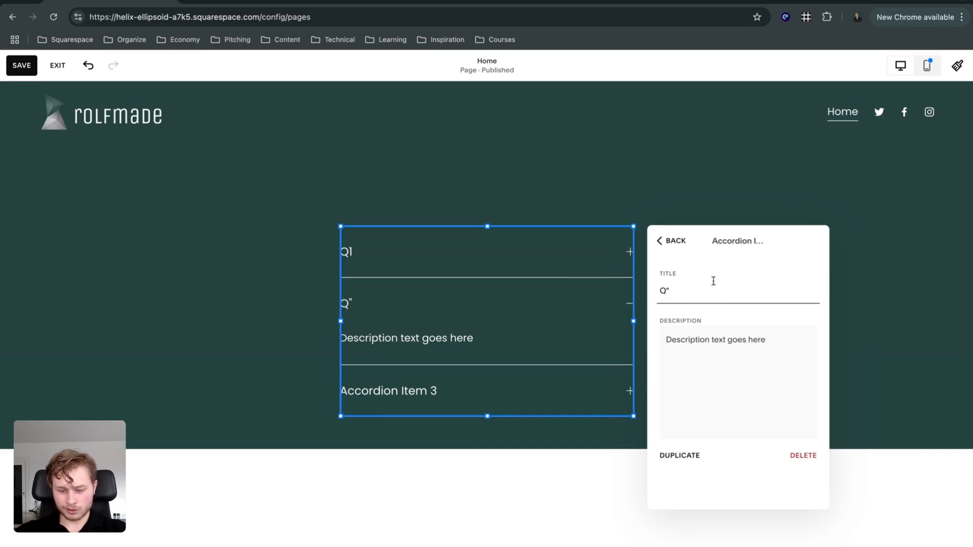
{"action": "type", "text": "2"}
Step: Retitle the third accordion item to Q3
{"action": "left_click", "coordinate": [678, 240]}
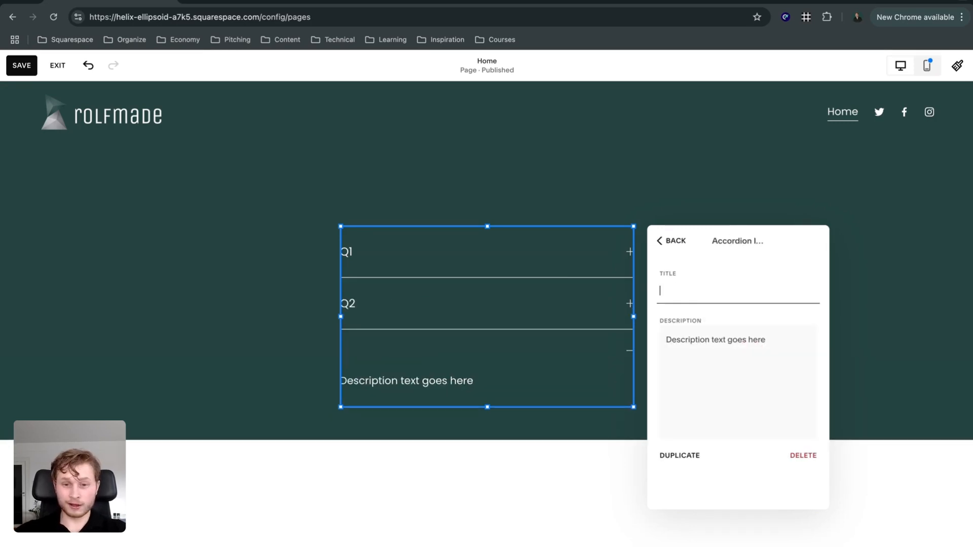
{"action": "type", "text": "Q#"}
{"action": "key", "text": "BackSpace"}
{"action": "type", "text": "3"}
{"action": "left_click", "coordinate": [201, 297]}
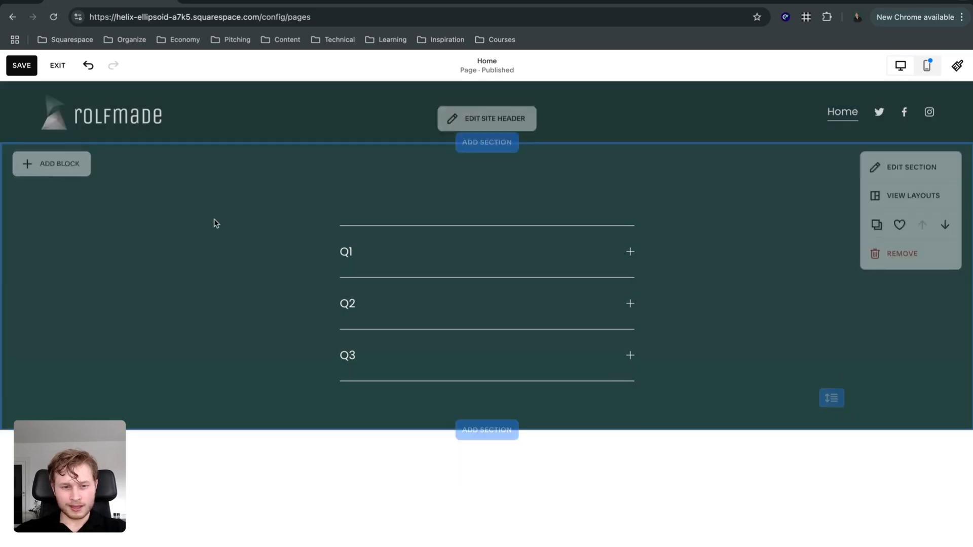
{"action": "double_click", "coordinate": [460, 272]}
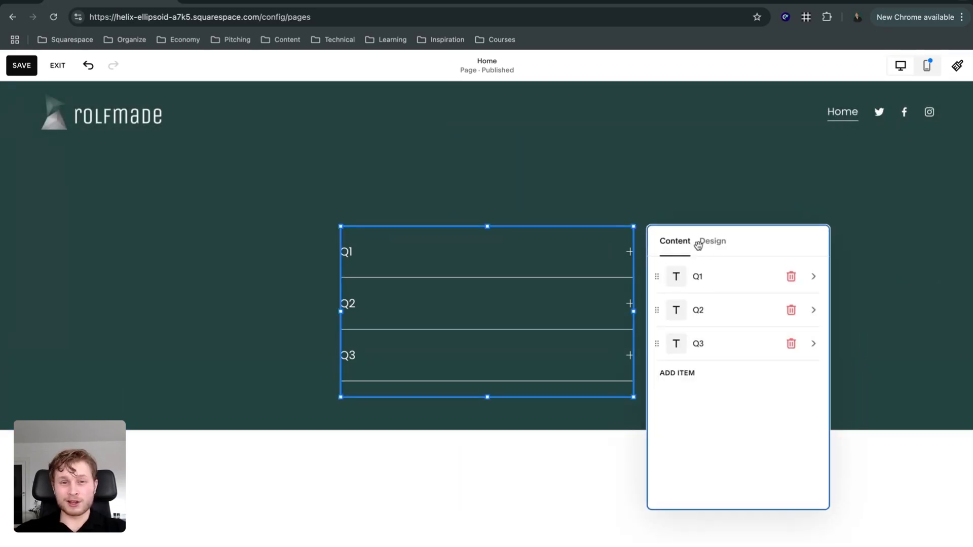
Step: Set the accordion question titles to the Heading 2 style
{"action": "left_click", "coordinate": [712, 242]}
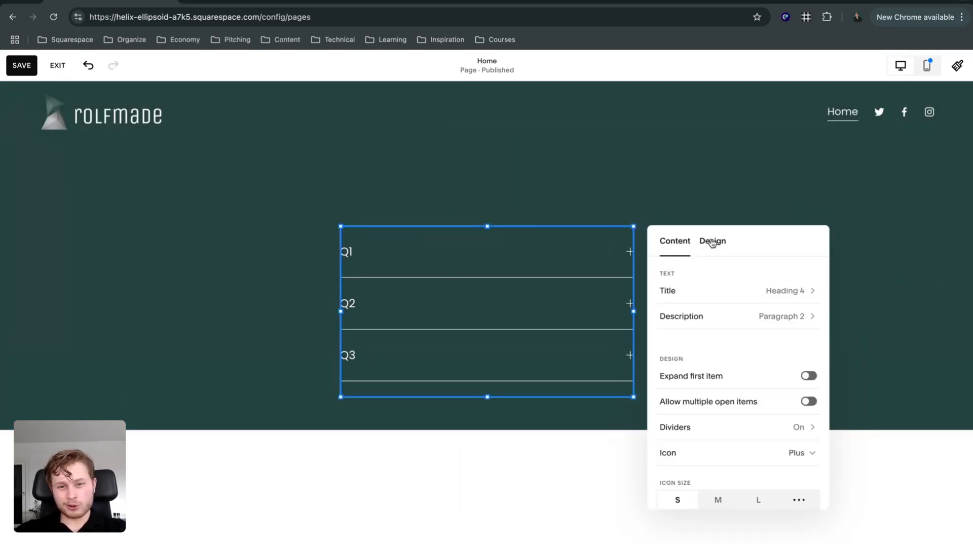
{"action": "scroll", "coordinate": [736, 370], "scroll_direction": "down", "scroll_amount": 4}
{"action": "scroll", "coordinate": [730, 328], "scroll_direction": "up", "scroll_amount": 4}
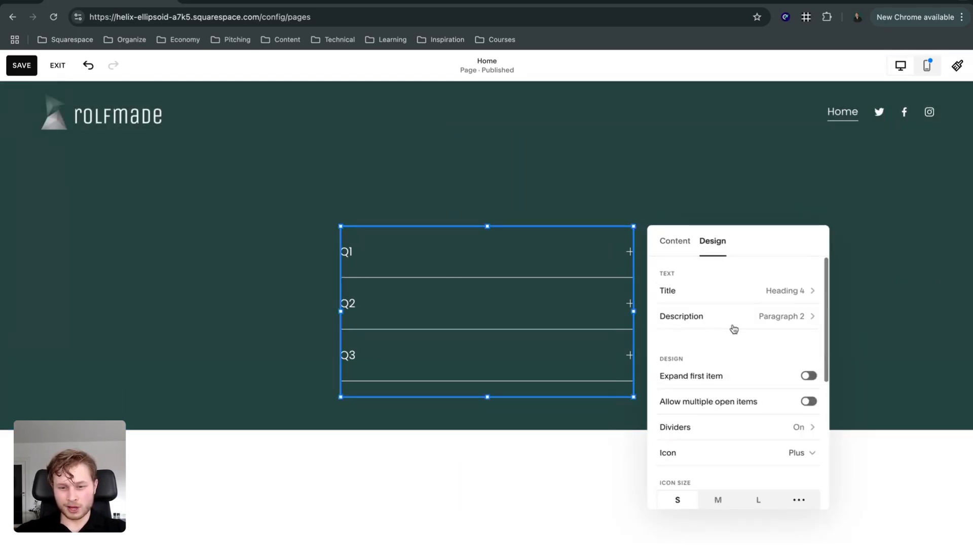
{"action": "scroll", "coordinate": [729, 324], "scroll_direction": "down", "scroll_amount": 4}
{"action": "scroll", "coordinate": [760, 355], "scroll_direction": "up", "scroll_amount": 4}
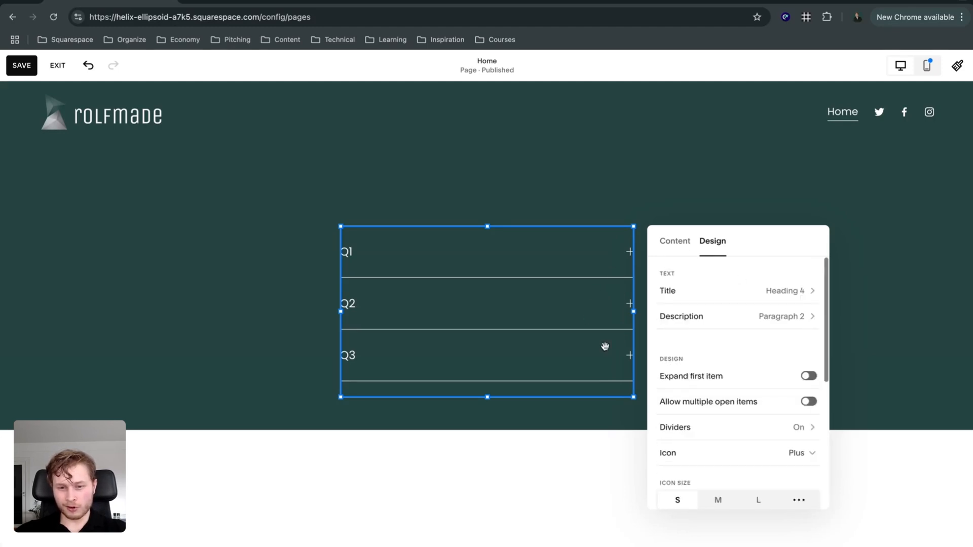
{"action": "left_click", "coordinate": [771, 290]}
{"action": "left_click", "coordinate": [702, 290]}
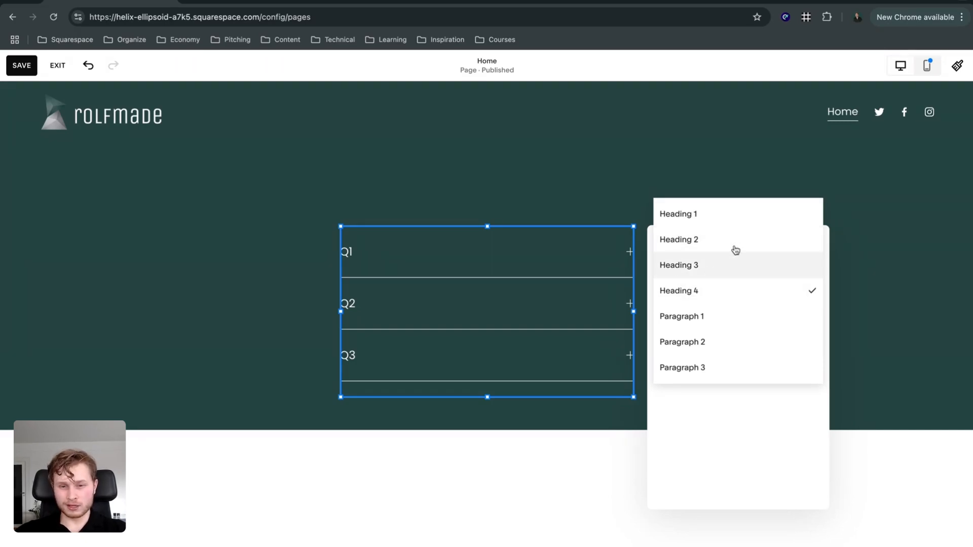
{"action": "left_click", "coordinate": [733, 216]}
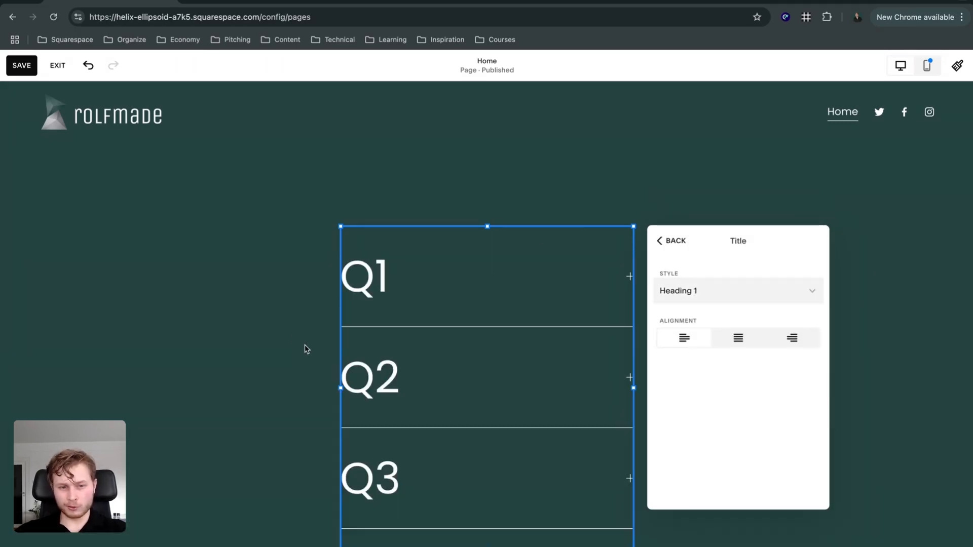
{"action": "left_click", "coordinate": [680, 294]}
{"action": "left_click", "coordinate": [679, 318]}
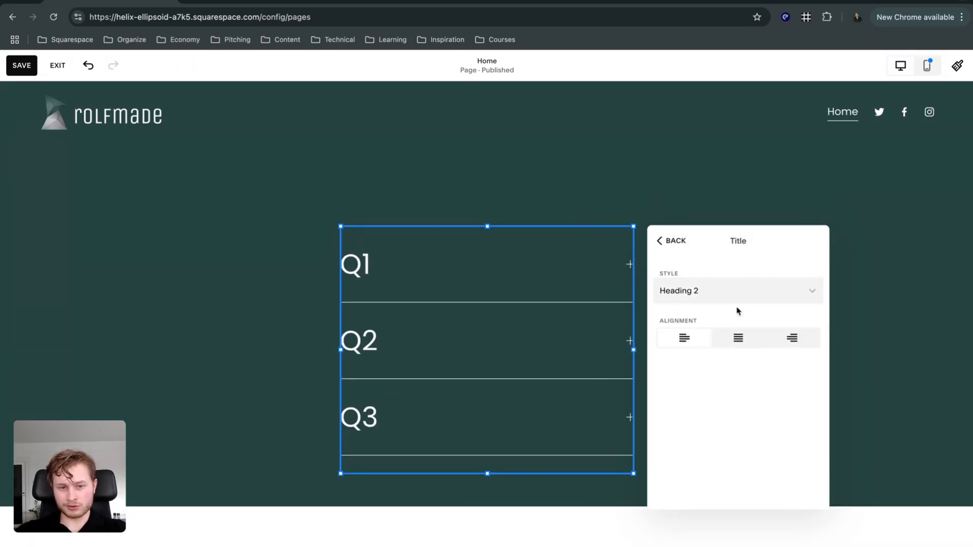
Step: Keep the question titles left-aligned and bring up the Description style settings
{"action": "left_click", "coordinate": [747, 347]}
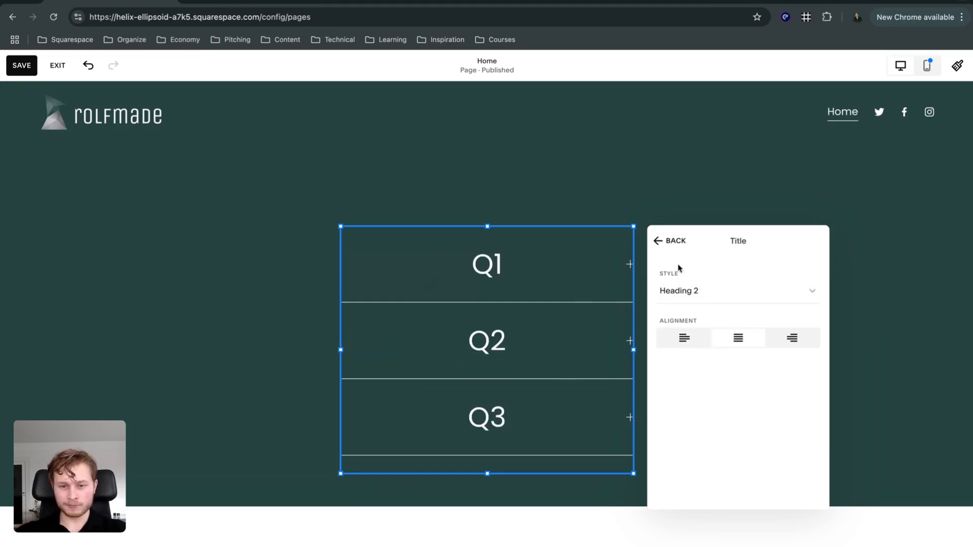
{"action": "left_click", "coordinate": [703, 349]}
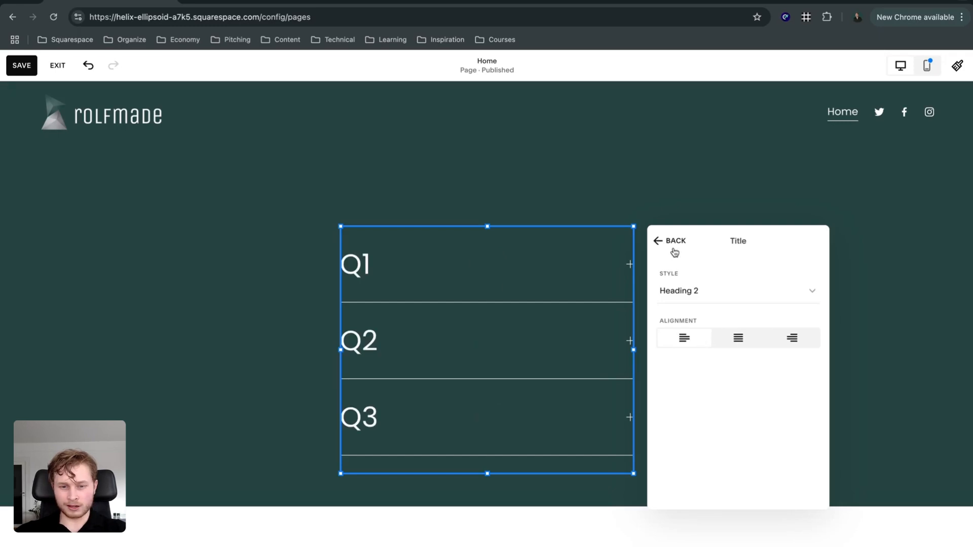
{"action": "left_click", "coordinate": [675, 252]}
{"action": "left_click", "coordinate": [766, 319]}
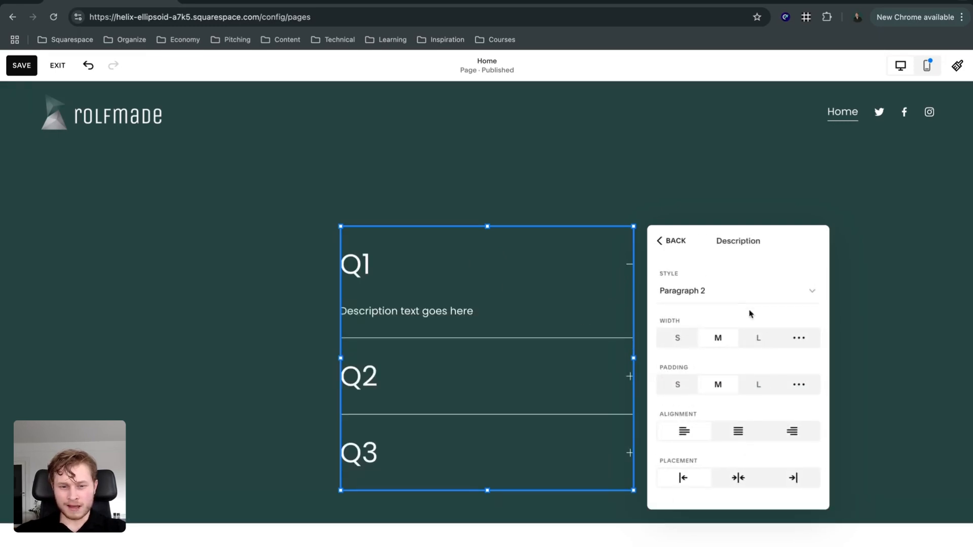
Step: Set the description text to Paragraph 1 with left alignment and left placement
{"action": "left_click", "coordinate": [679, 290]}
{"action": "left_click", "coordinate": [712, 273]}
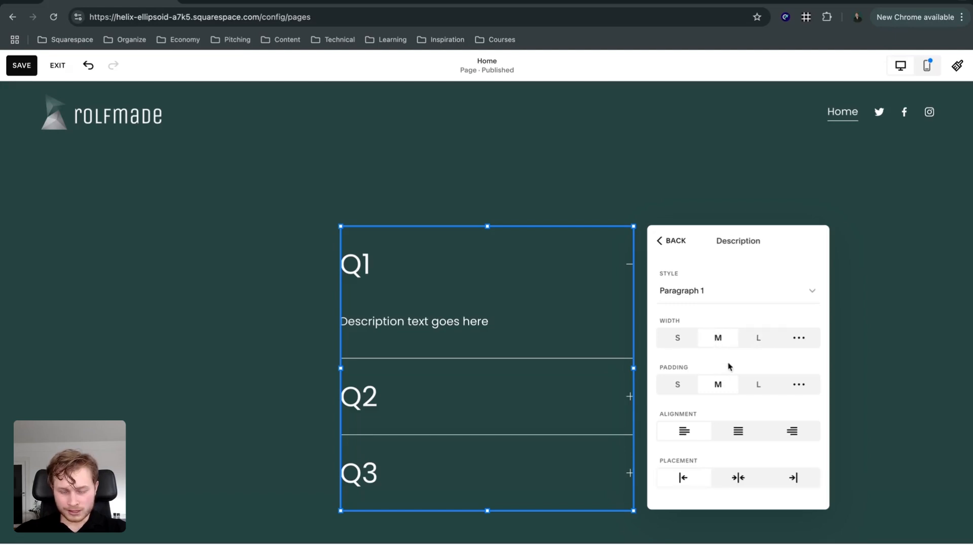
{"action": "left_click", "coordinate": [732, 432]}
{"action": "left_click", "coordinate": [669, 437]}
{"action": "left_click", "coordinate": [740, 480]}
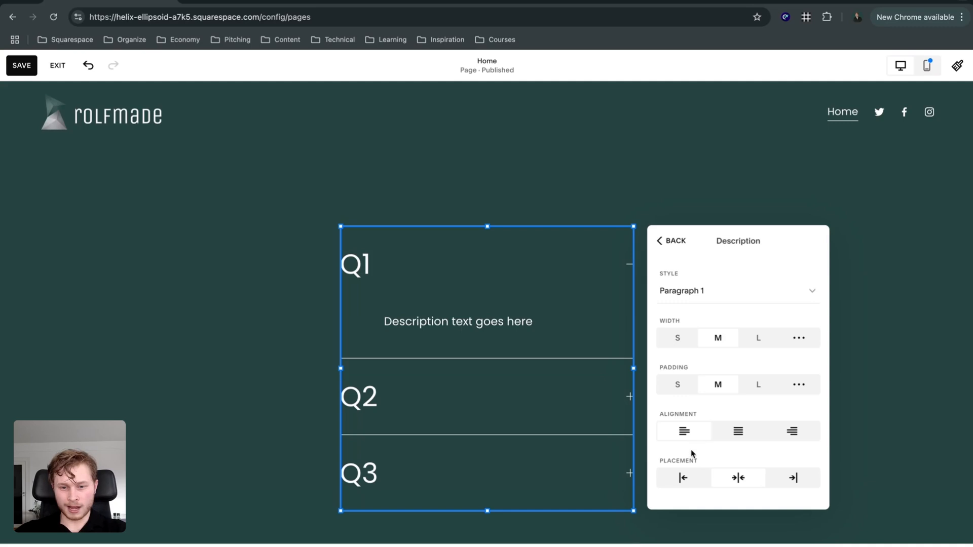
{"action": "left_click", "coordinate": [698, 479]}
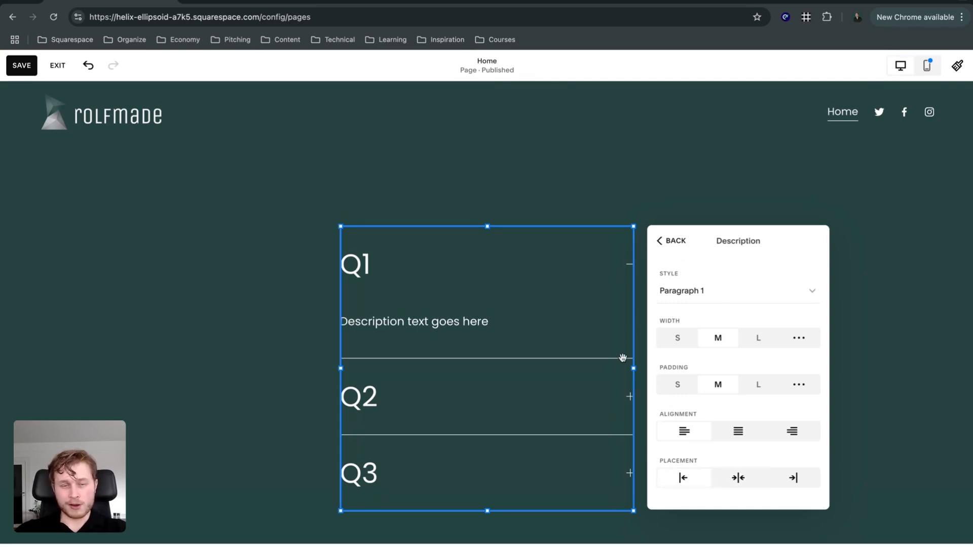
{"action": "left_click", "coordinate": [672, 241]}
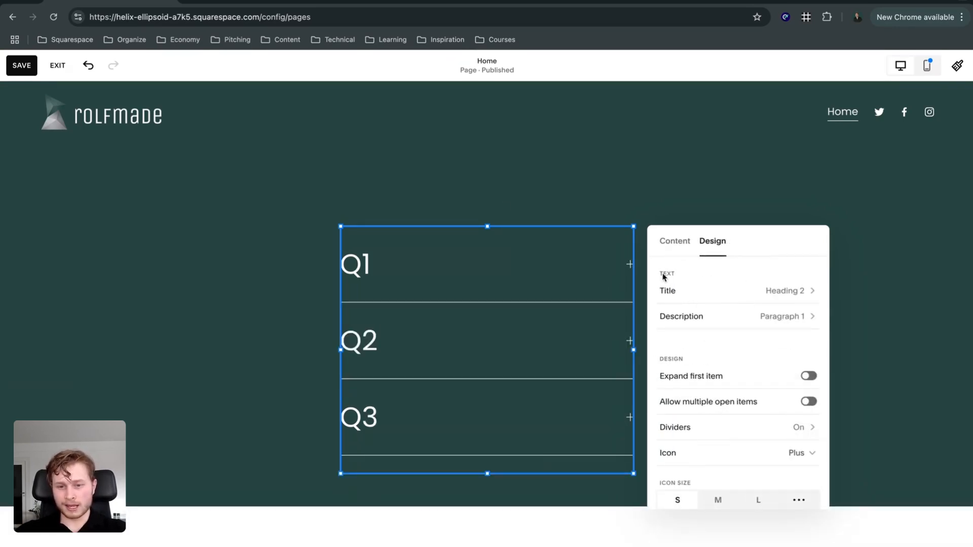
Step: Turn on Expand first item, leave Allow multiple open items off, and open Dividers
{"action": "scroll", "coordinate": [728, 412], "scroll_direction": "down", "scroll_amount": 2}
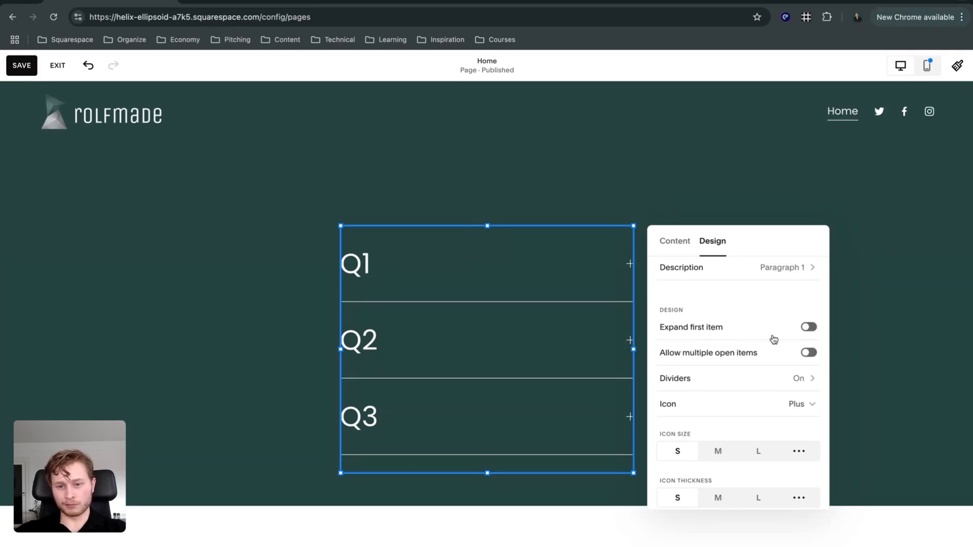
{"action": "left_click", "coordinate": [806, 329]}
{"action": "scroll", "coordinate": [376, 337], "scroll_direction": "down", "scroll_amount": 1}
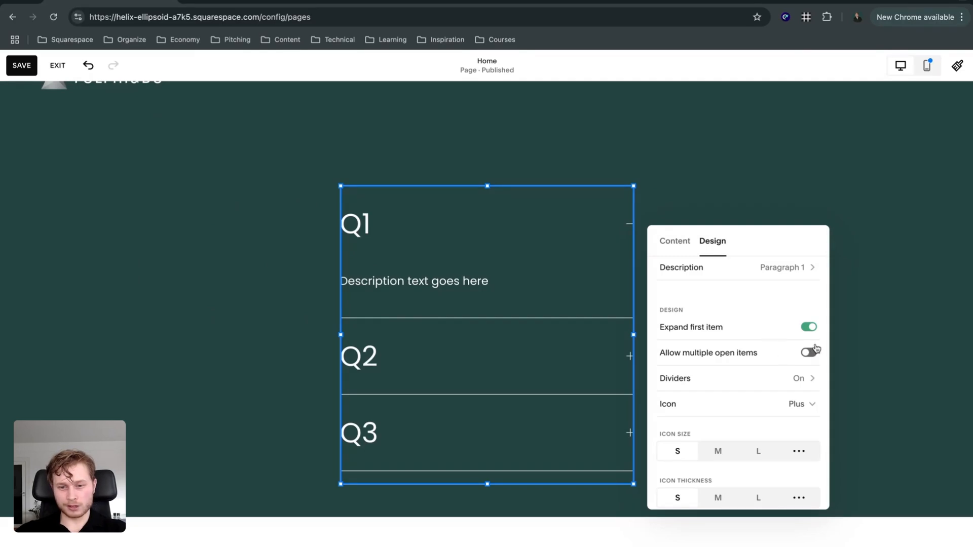
{"action": "left_click", "coordinate": [813, 354]}
{"action": "scroll", "coordinate": [215, 317], "scroll_direction": "down", "scroll_amount": 1}
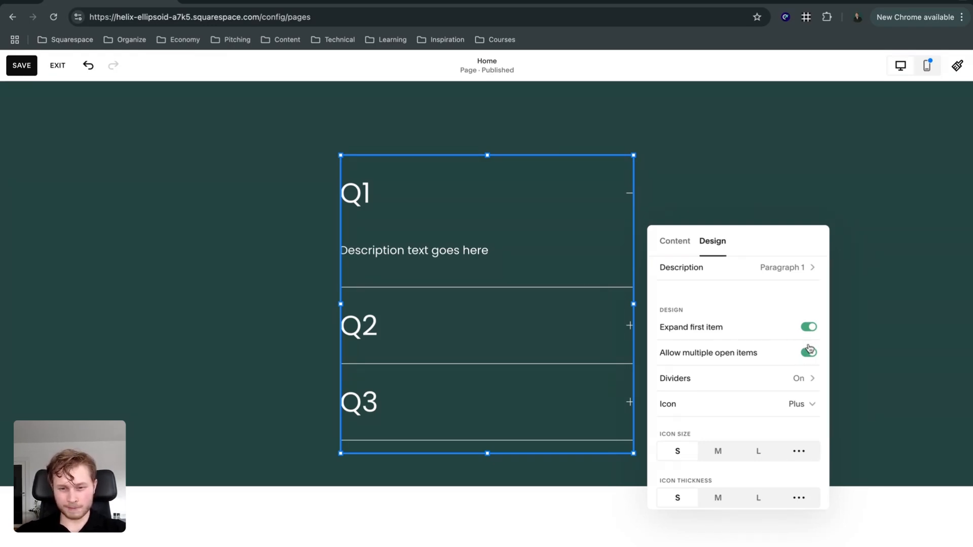
{"action": "left_click", "coordinate": [809, 351]}
{"action": "left_click", "coordinate": [792, 383]}
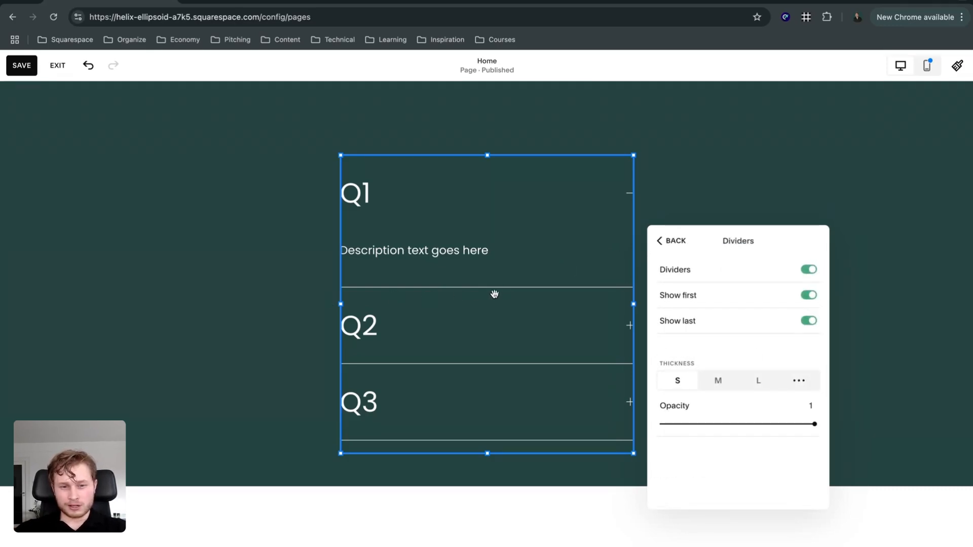
Step: Switch the accordion dividers off and back on, then deselect the block
{"action": "left_click", "coordinate": [808, 270]}
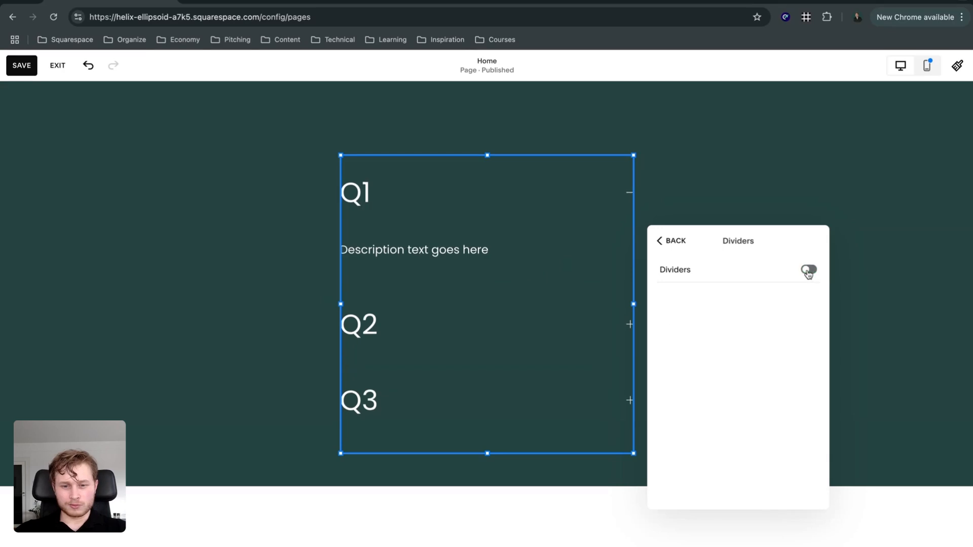
{"action": "left_click", "coordinate": [808, 271]}
{"action": "left_click", "coordinate": [810, 299]}
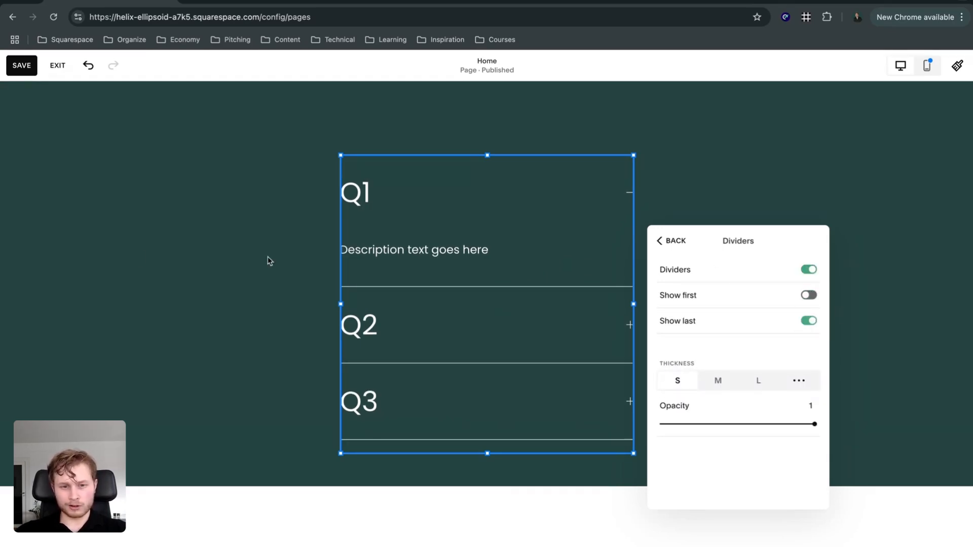
{"action": "left_click", "coordinate": [151, 262]}
Step: Show the dividers above the first item and below the last item
{"action": "left_click", "coordinate": [469, 332]}
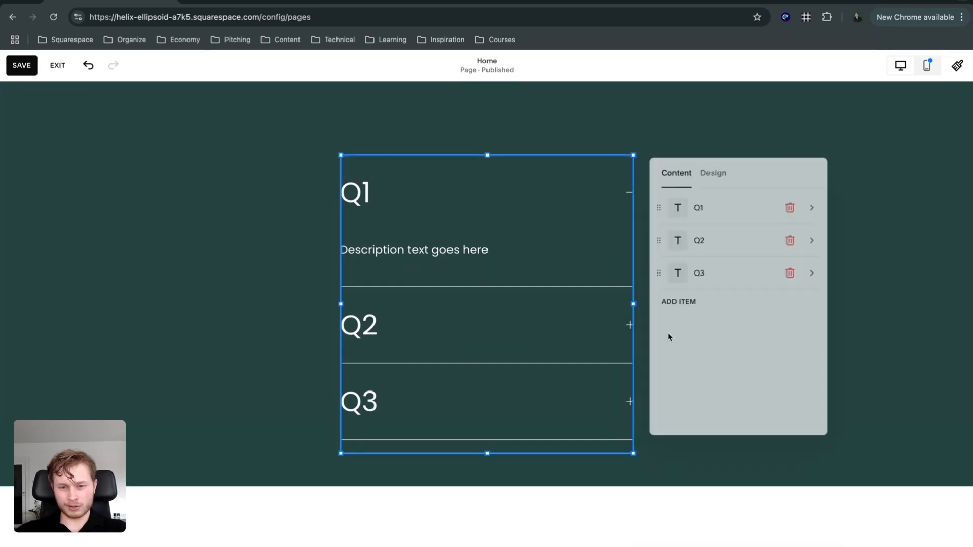
{"action": "left_click", "coordinate": [702, 173]}
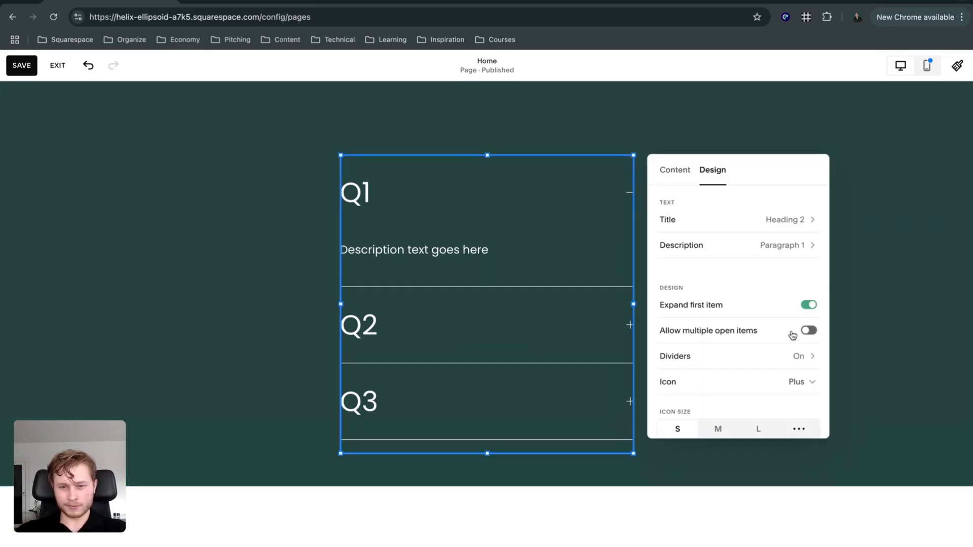
{"action": "left_click", "coordinate": [777, 352]}
{"action": "left_click", "coordinate": [808, 250]}
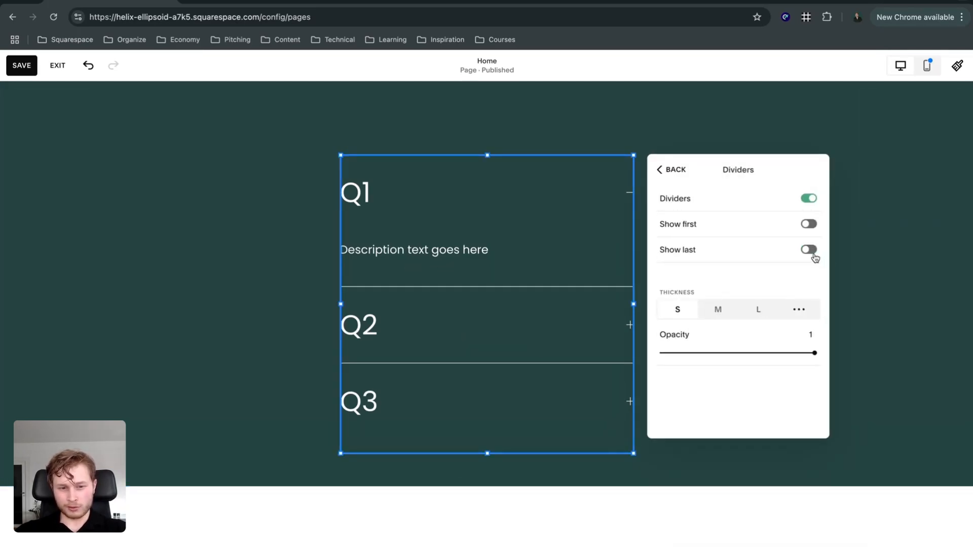
{"action": "left_click", "coordinate": [809, 250]}
{"action": "left_click", "coordinate": [808, 223]}
{"action": "left_click", "coordinate": [192, 317]}
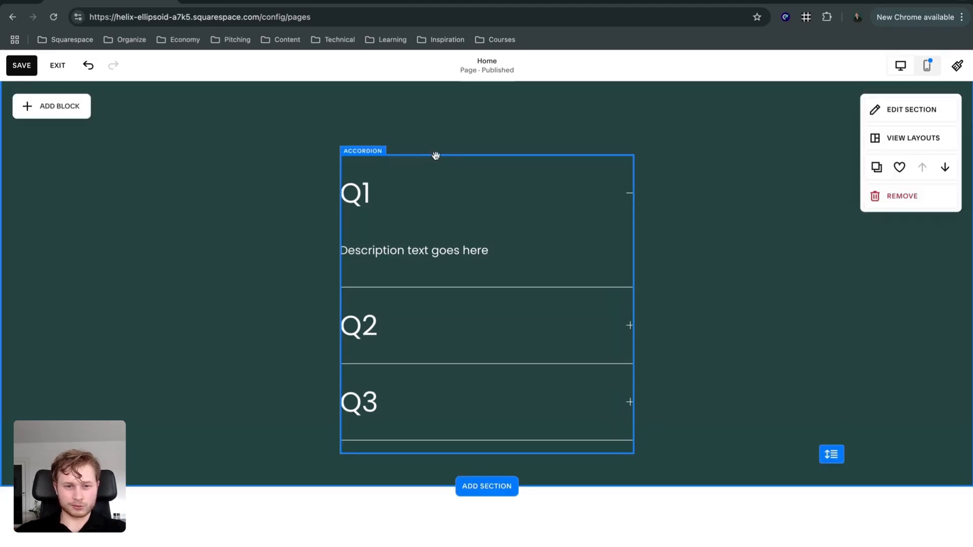
{"action": "left_click", "coordinate": [499, 184]}
Step: Open the accordion block's Design tab and scroll through its options
{"action": "left_click", "coordinate": [501, 182]}
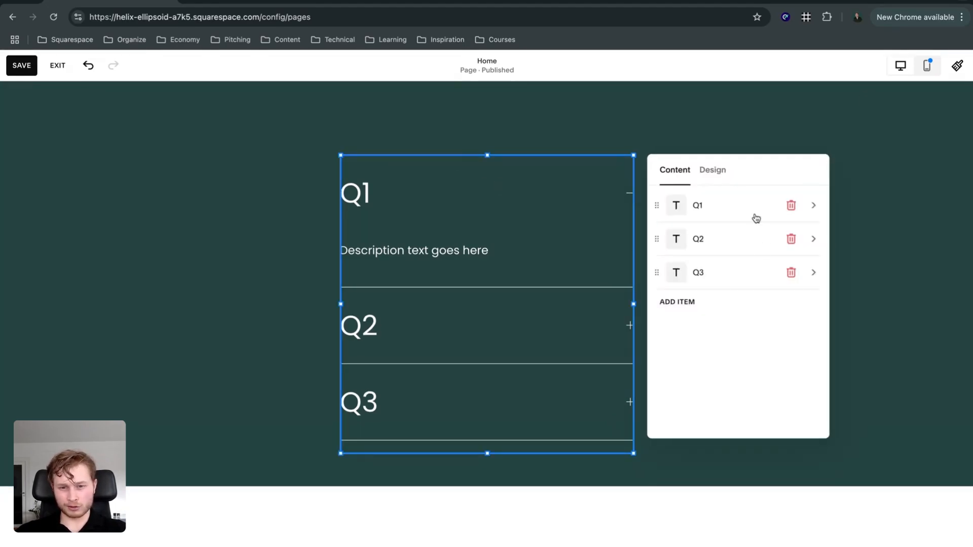
{"action": "left_click", "coordinate": [714, 172]}
{"action": "scroll", "coordinate": [768, 289], "scroll_direction": "down", "scroll_amount": 3}
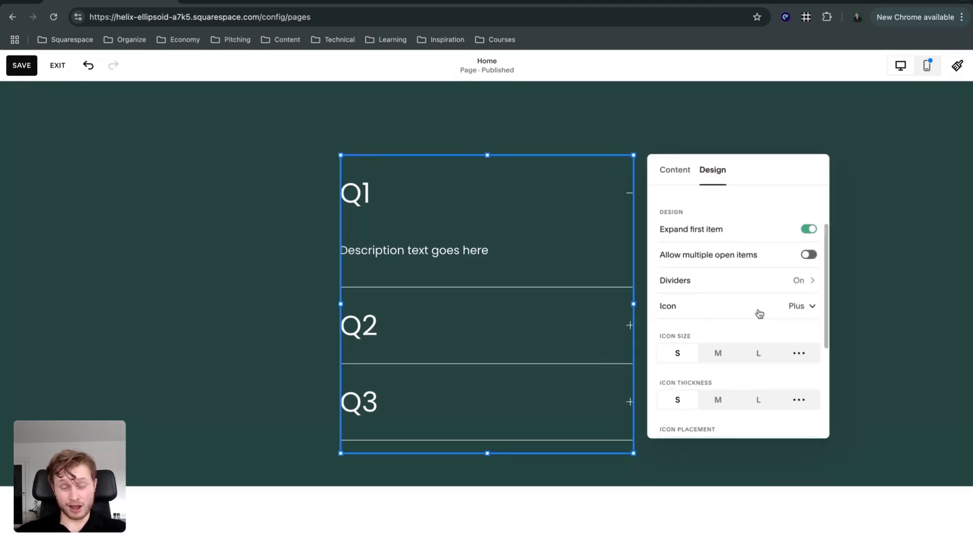
{"action": "scroll", "coordinate": [761, 309], "scroll_direction": "up", "scroll_amount": 1}
{"action": "scroll", "coordinate": [767, 287], "scroll_direction": "down", "scroll_amount": 1}
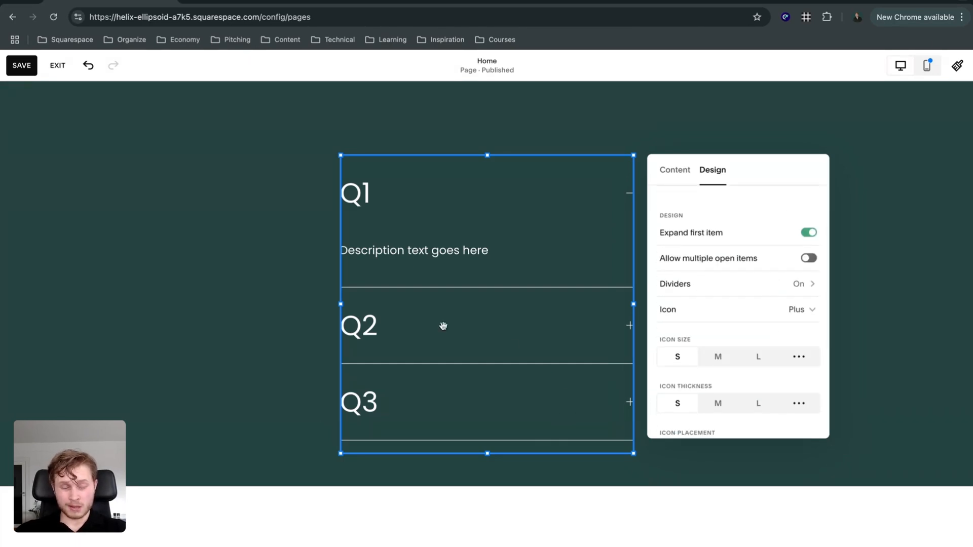
{"action": "scroll", "coordinate": [735, 285], "scroll_direction": "down", "scroll_amount": 1}
{"action": "scroll", "coordinate": [734, 284], "scroll_direction": "up", "scroll_amount": 2}
Step: Turn off the divider above the first FAQ item
{"action": "scroll", "coordinate": [750, 287], "scroll_direction": "down", "scroll_amount": 2}
{"action": "left_click", "coordinate": [764, 289]}
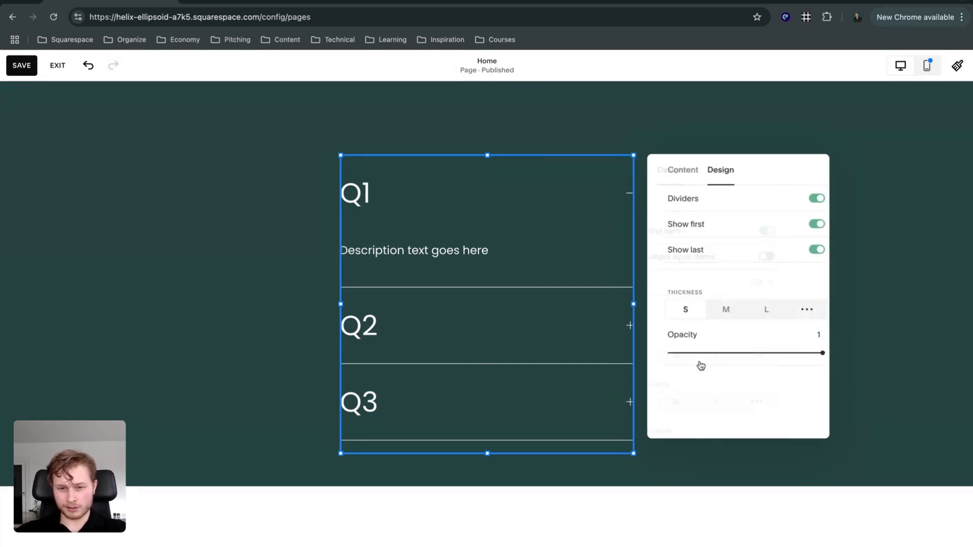
{"action": "left_click", "coordinate": [811, 224]}
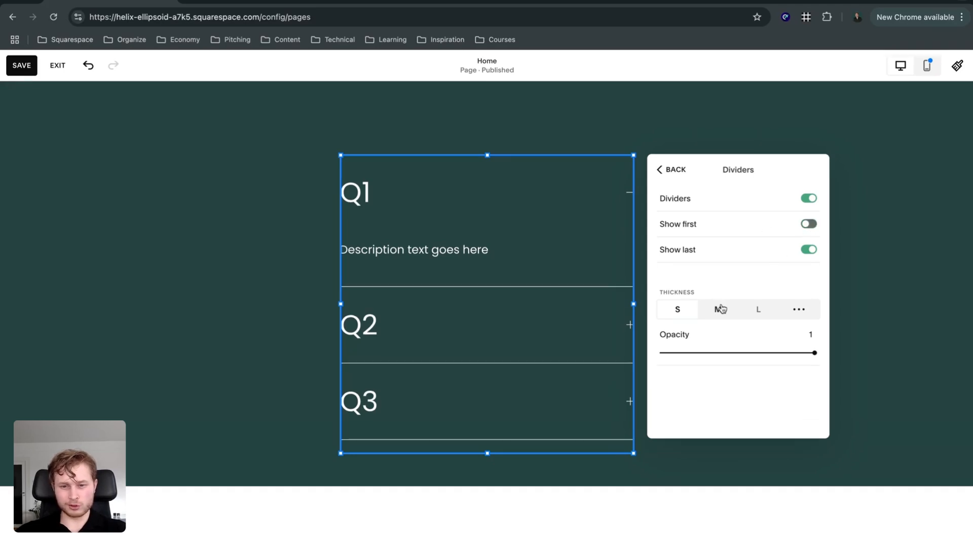
Step: Set the accordion dividers to M thickness at full opacity 1
{"action": "left_click", "coordinate": [720, 308]}
{"action": "left_click", "coordinate": [774, 313]}
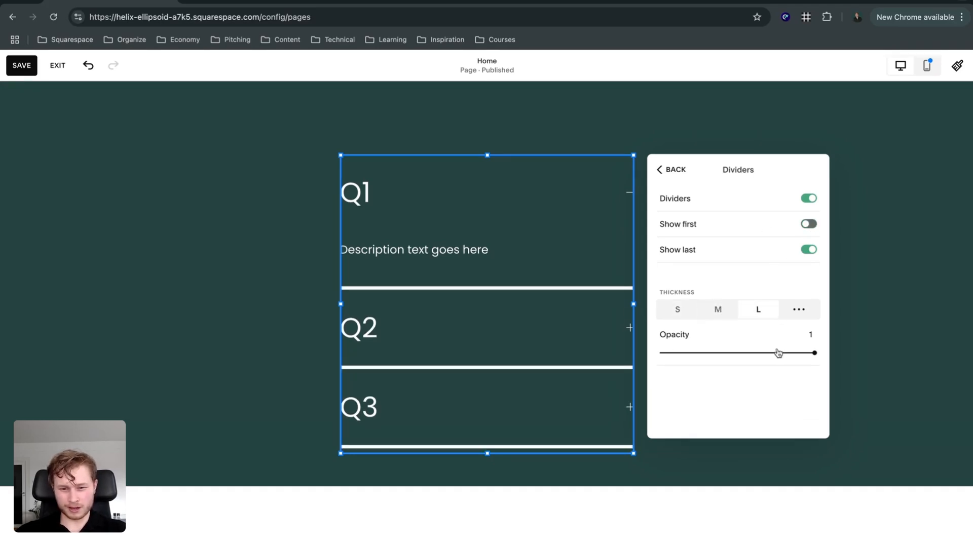
{"action": "left_click_drag", "start_coordinate": [812, 353], "coordinate": [704, 353]}
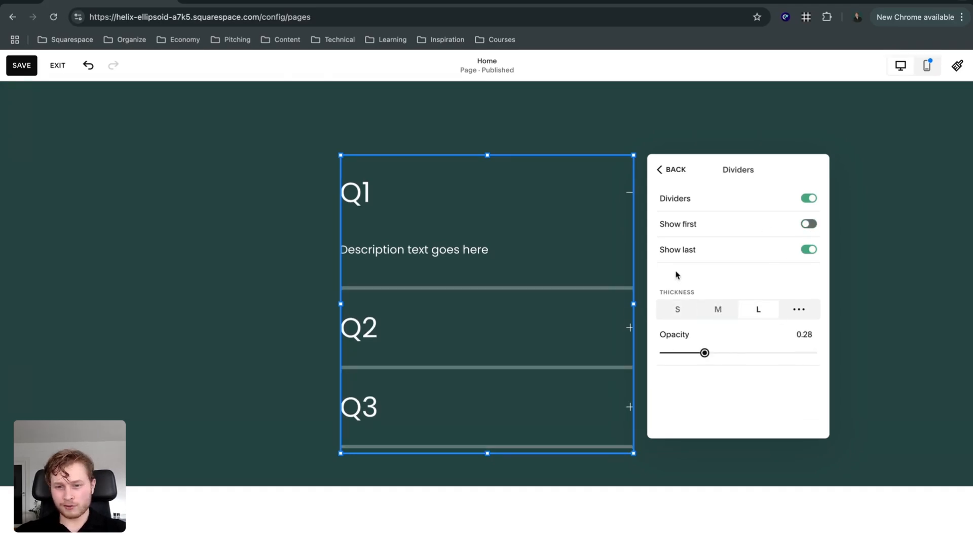
{"action": "left_click_drag", "start_coordinate": [704, 353], "coordinate": [814, 353]}
{"action": "left_click", "coordinate": [684, 311]}
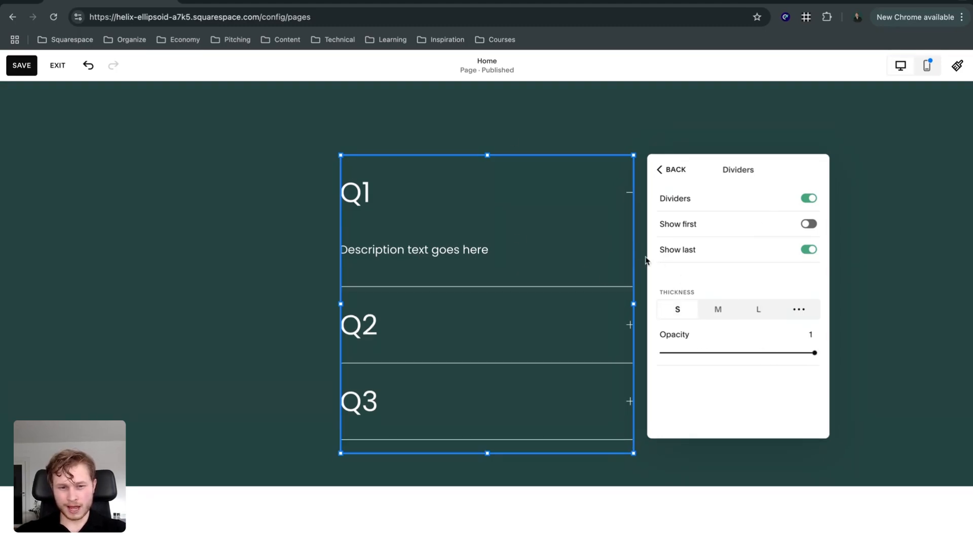
{"action": "left_click", "coordinate": [712, 308]}
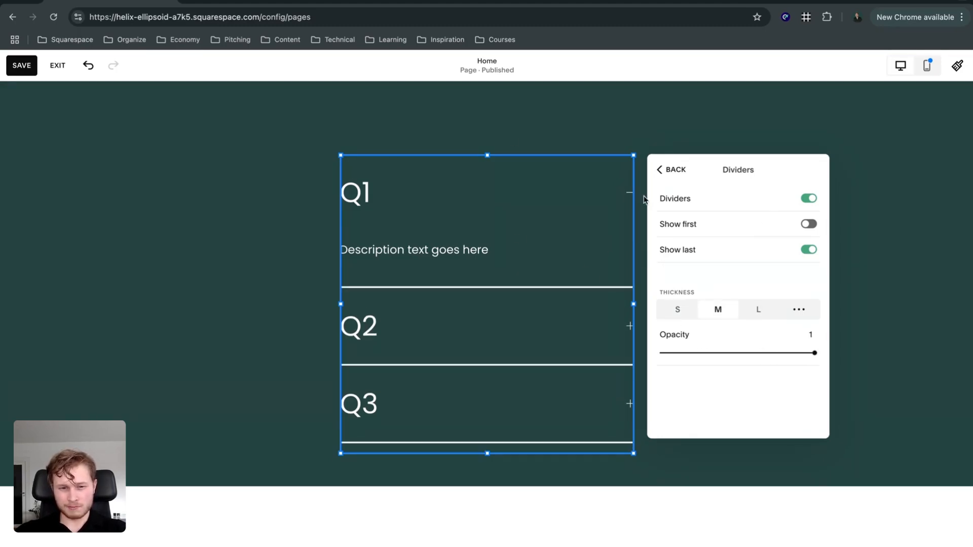
{"action": "left_click", "coordinate": [668, 179]}
Step: Change the accordion icon from plus to Arrow
{"action": "scroll", "coordinate": [766, 326], "scroll_direction": "down", "scroll_amount": 2}
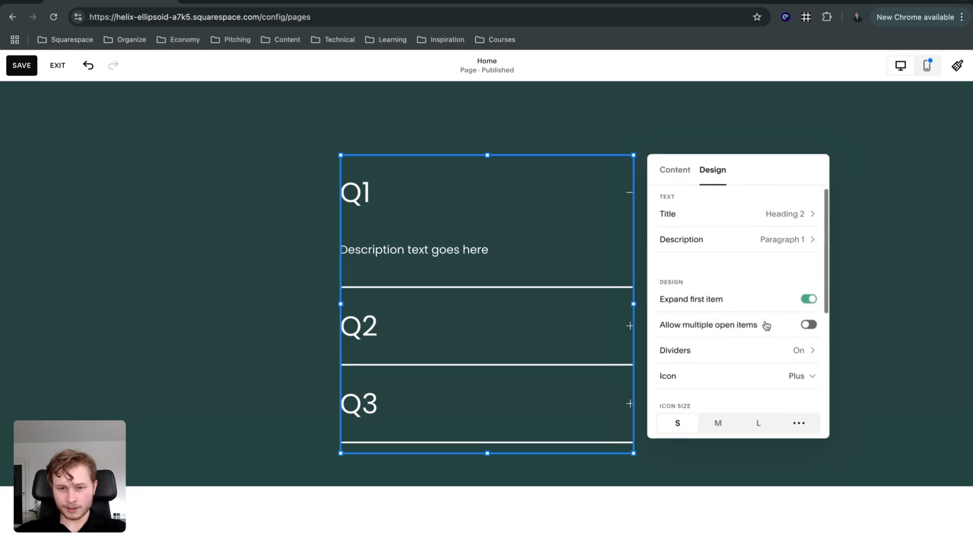
{"action": "scroll", "coordinate": [766, 326], "scroll_direction": "down", "scroll_amount": 2}
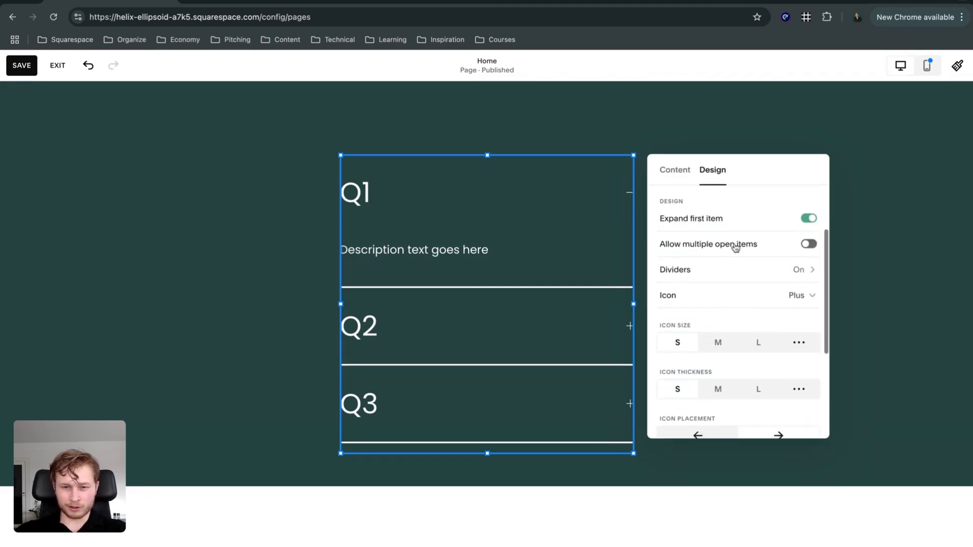
{"action": "left_click", "coordinate": [809, 294]}
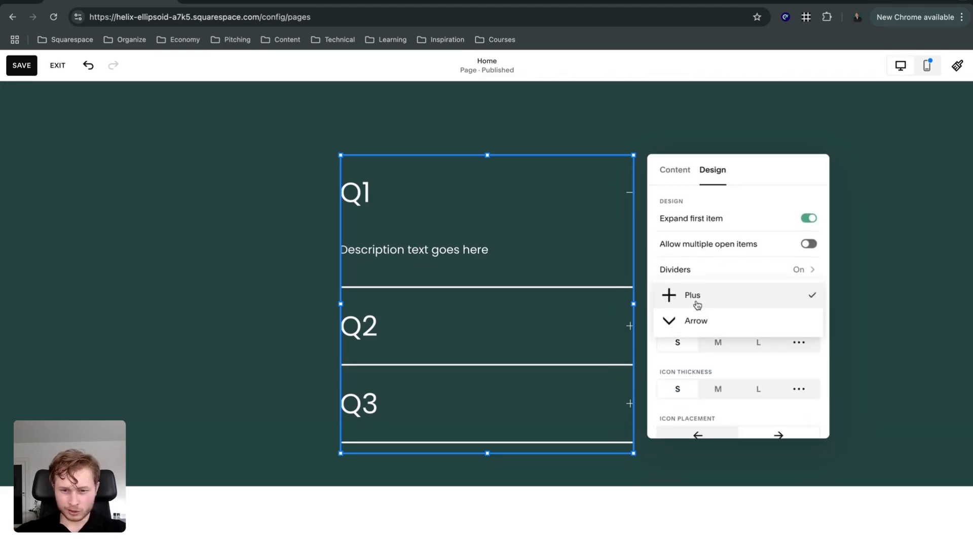
{"action": "left_click", "coordinate": [694, 319]}
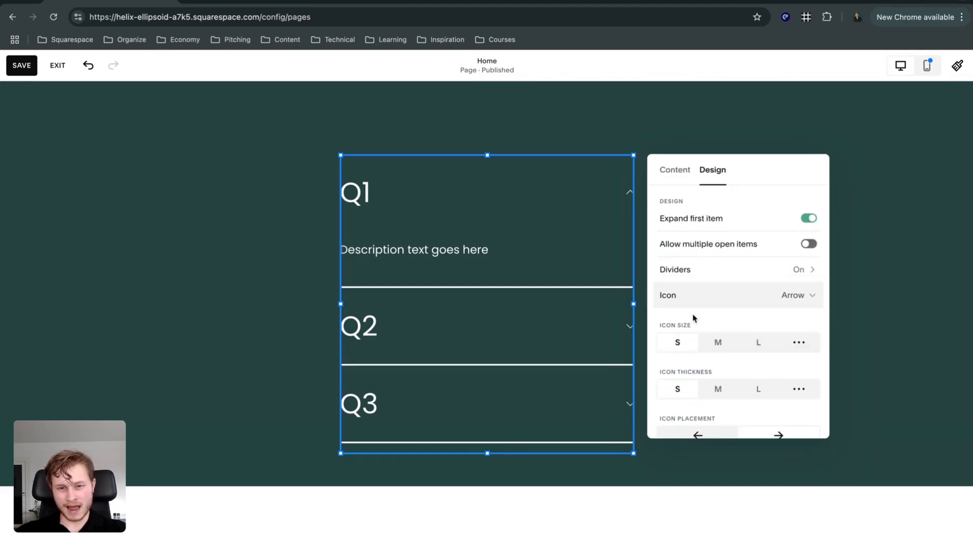
{"action": "left_click", "coordinate": [754, 299]}
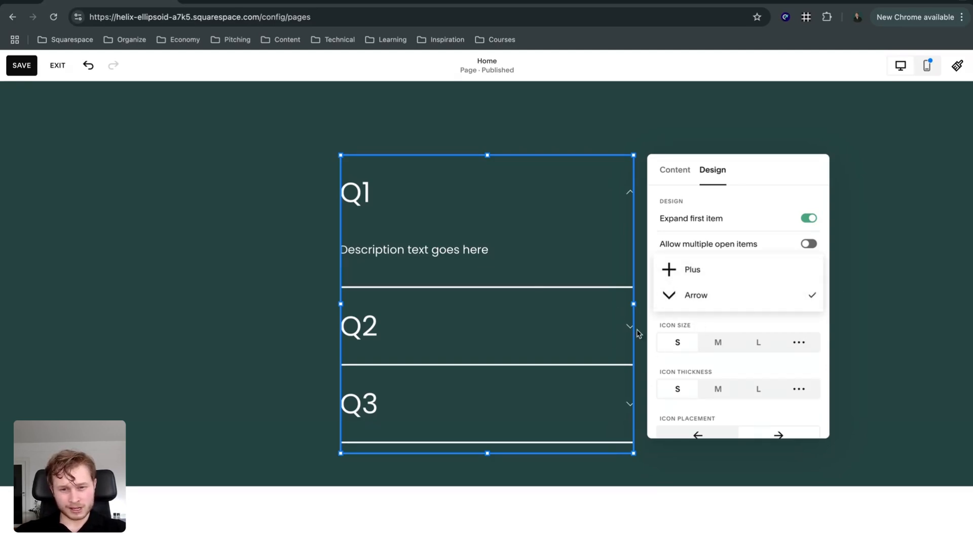
{"action": "left_click", "coordinate": [652, 245]}
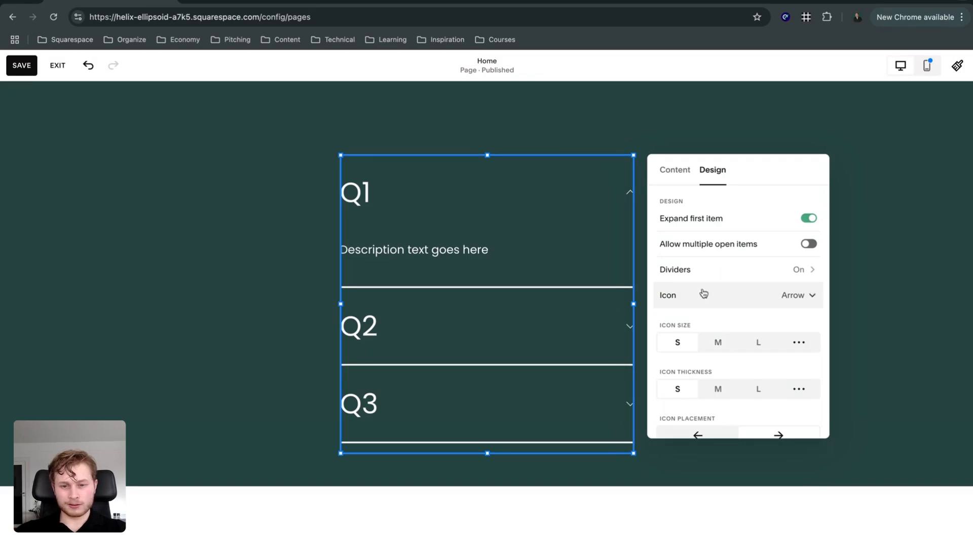
Step: Set the arrow icon size to a custom 30px
{"action": "scroll", "coordinate": [702, 284], "scroll_direction": "down", "scroll_amount": 2}
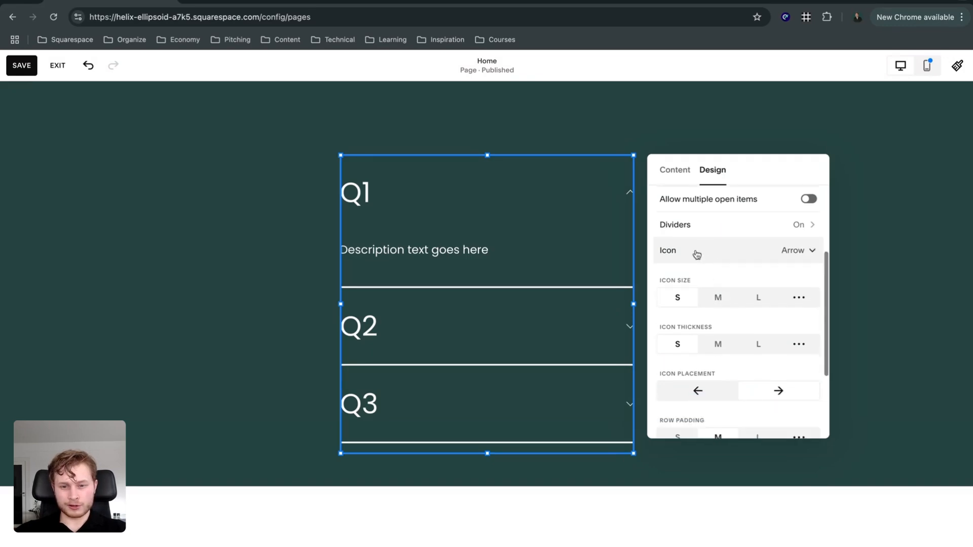
{"action": "left_click", "coordinate": [721, 299]}
{"action": "left_click", "coordinate": [757, 300]}
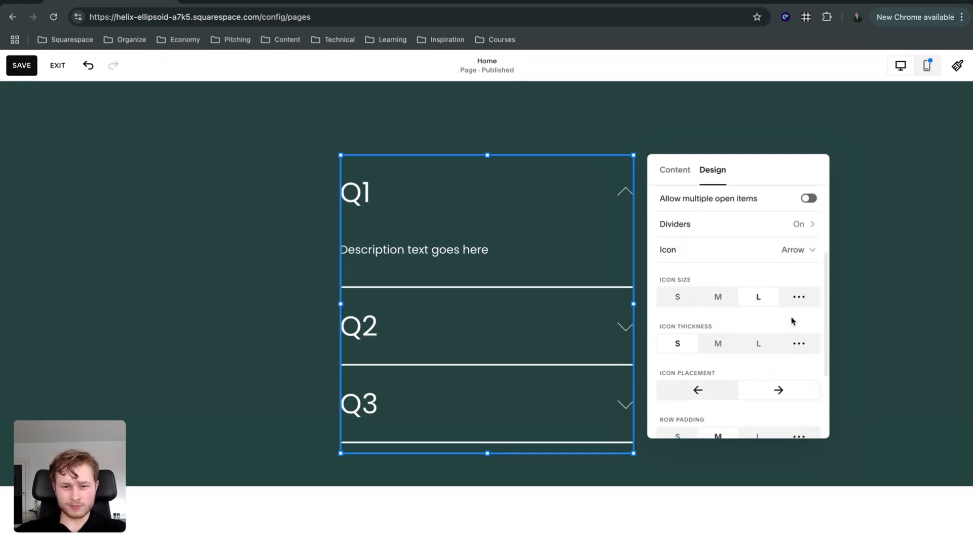
{"action": "left_click", "coordinate": [814, 300]}
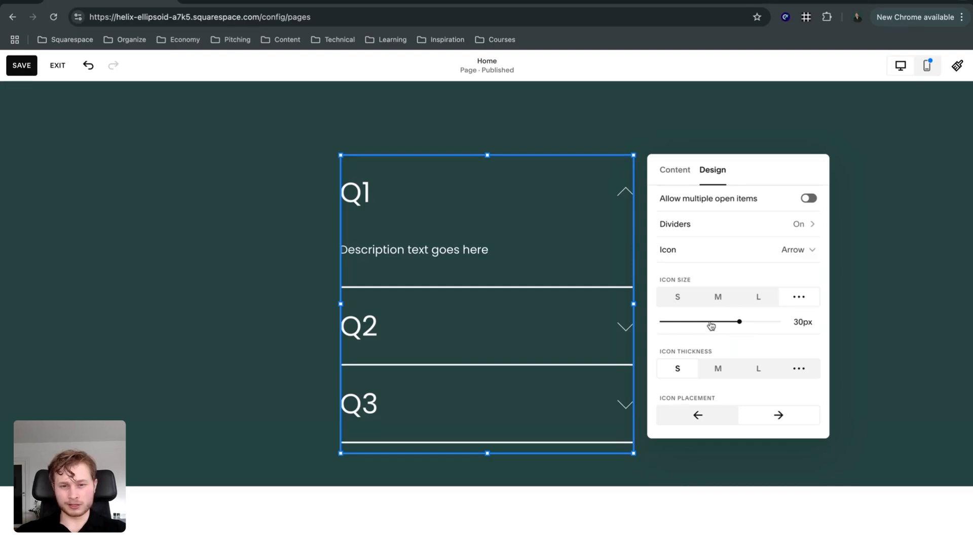
{"action": "scroll", "coordinate": [704, 329], "scroll_direction": "down", "scroll_amount": 1}
Step: Set the arrow icon thickness to S, the thinnest weight
{"action": "left_click", "coordinate": [684, 266]}
{"action": "scroll", "coordinate": [738, 325], "scroll_direction": "down", "scroll_amount": 1}
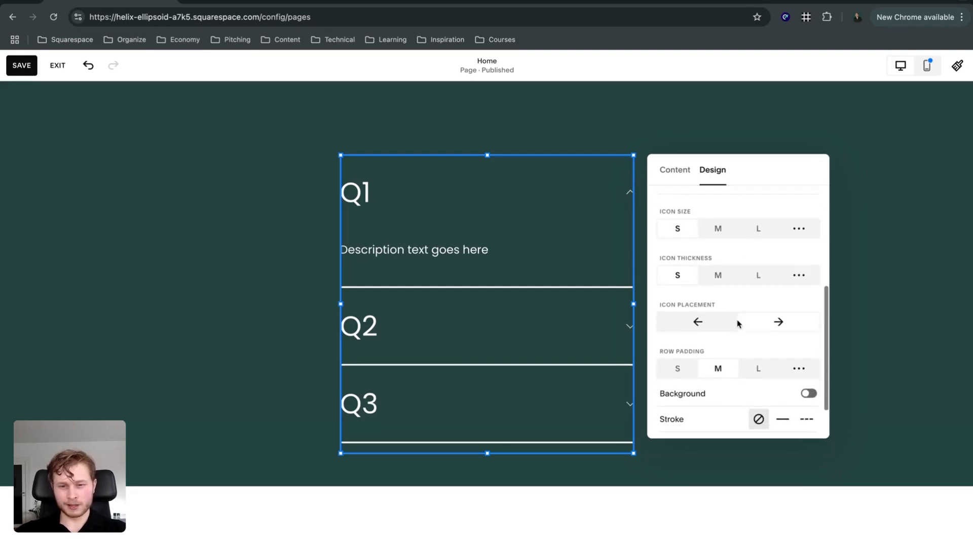
{"action": "scroll", "coordinate": [727, 277], "scroll_direction": "up", "scroll_amount": 1}
{"action": "left_click", "coordinate": [726, 278]}
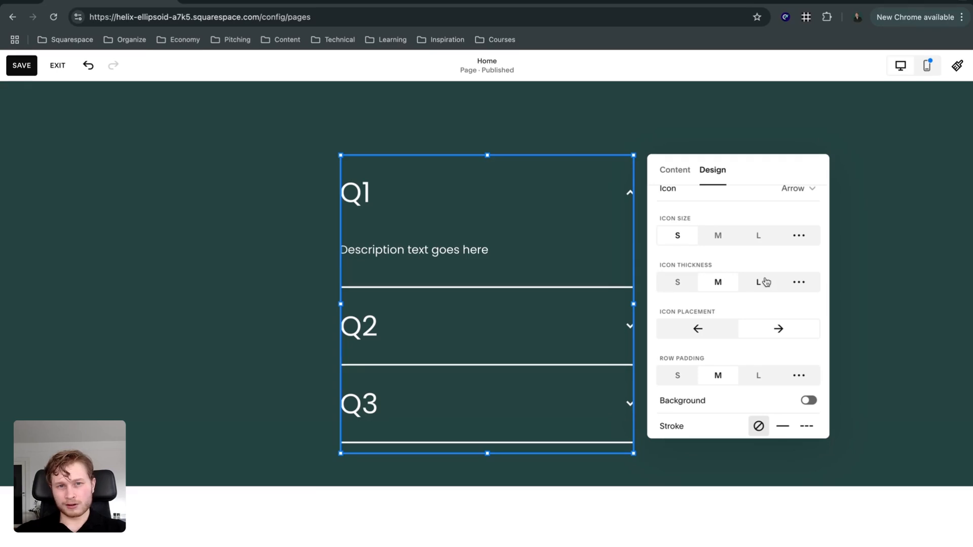
{"action": "left_click", "coordinate": [673, 282]}
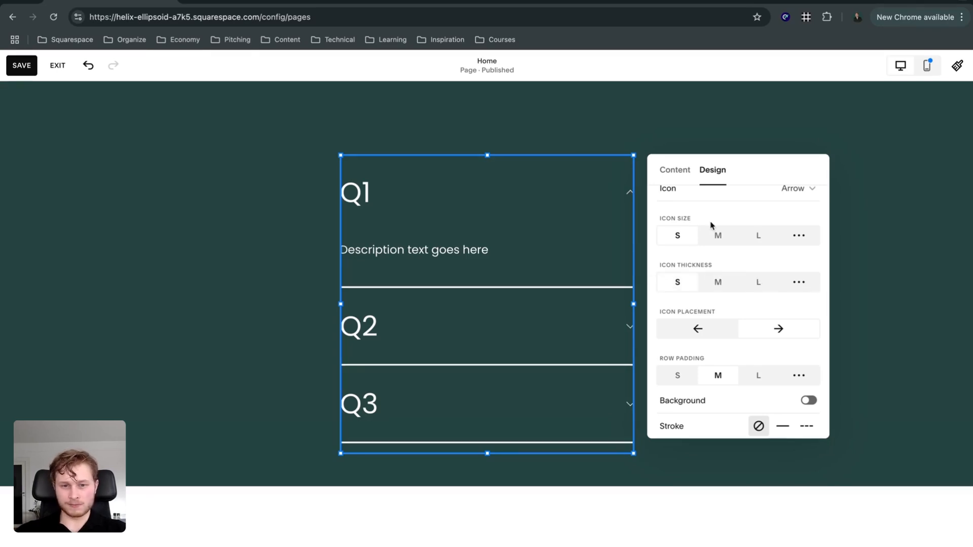
{"action": "left_click", "coordinate": [803, 284]}
{"action": "left_click", "coordinate": [678, 284]}
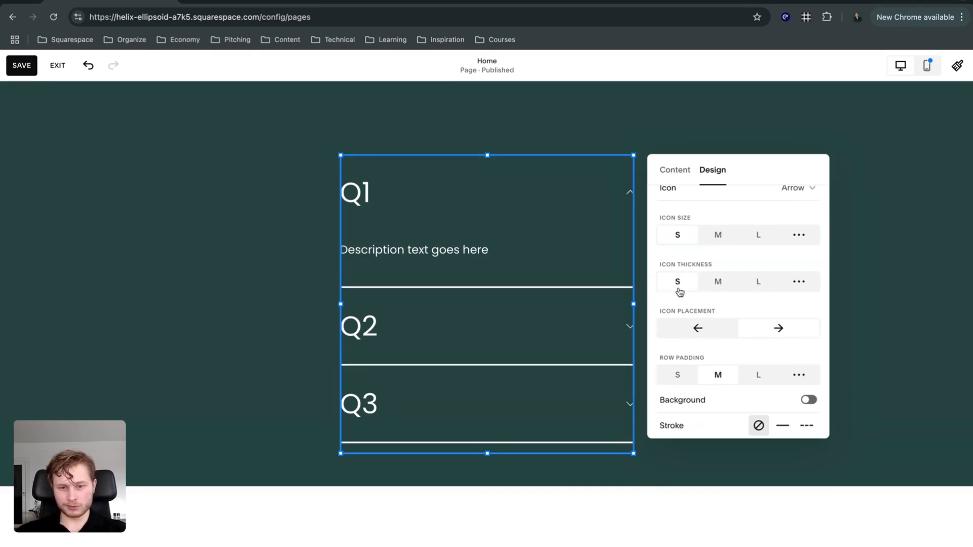
Step: Try the arrow icons left of the questions, then place them back on the right
{"action": "scroll", "coordinate": [708, 317], "scroll_direction": "down", "scroll_amount": 1}
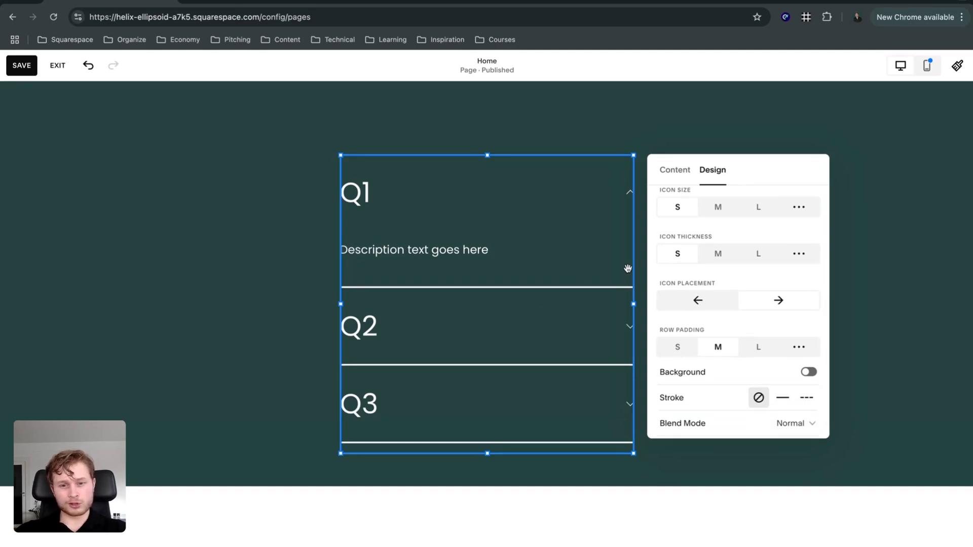
{"action": "left_click", "coordinate": [715, 305]}
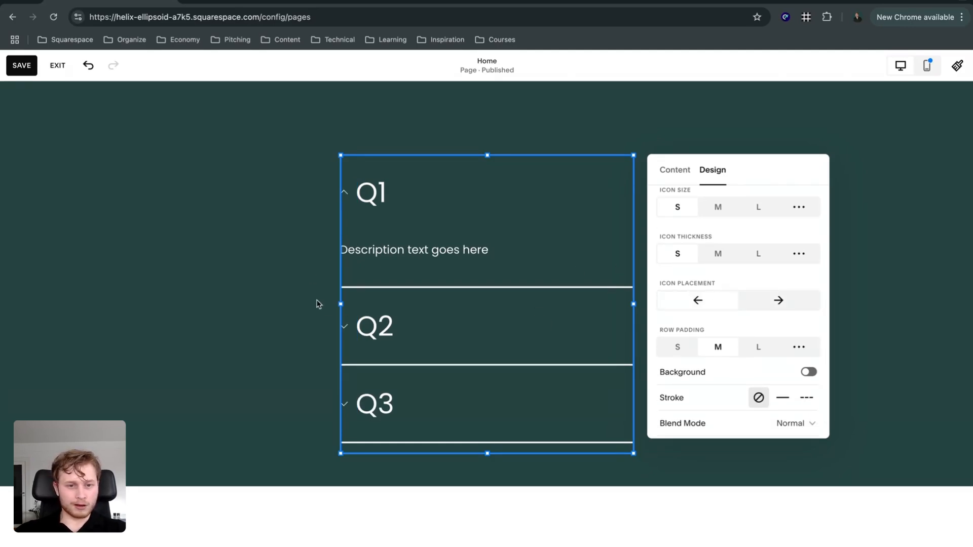
{"action": "left_click", "coordinate": [785, 299]}
{"action": "scroll", "coordinate": [735, 283], "scroll_direction": "down", "scroll_amount": 1}
Step: Settle the accordion rows on medium M padding and turn on a white background fill
{"action": "left_click", "coordinate": [677, 324]}
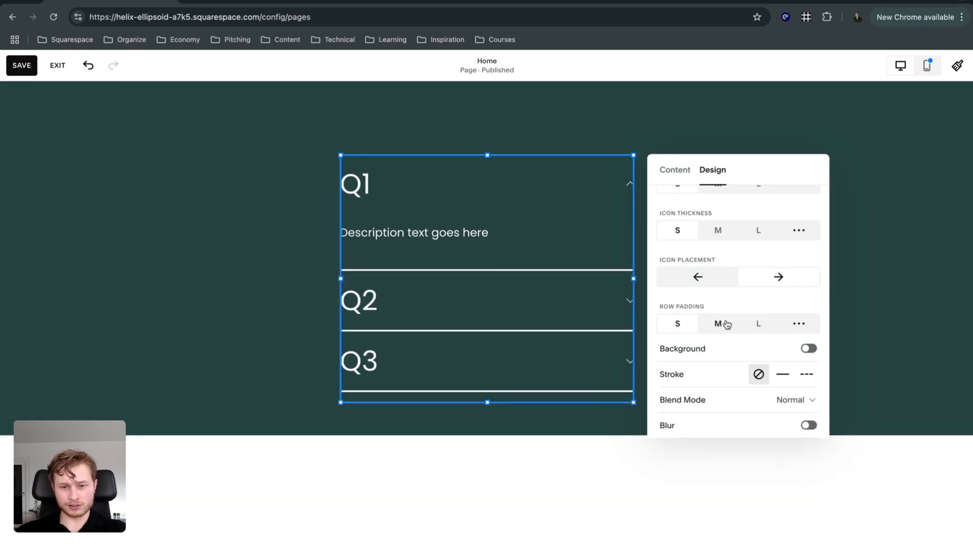
{"action": "left_click", "coordinate": [754, 325]}
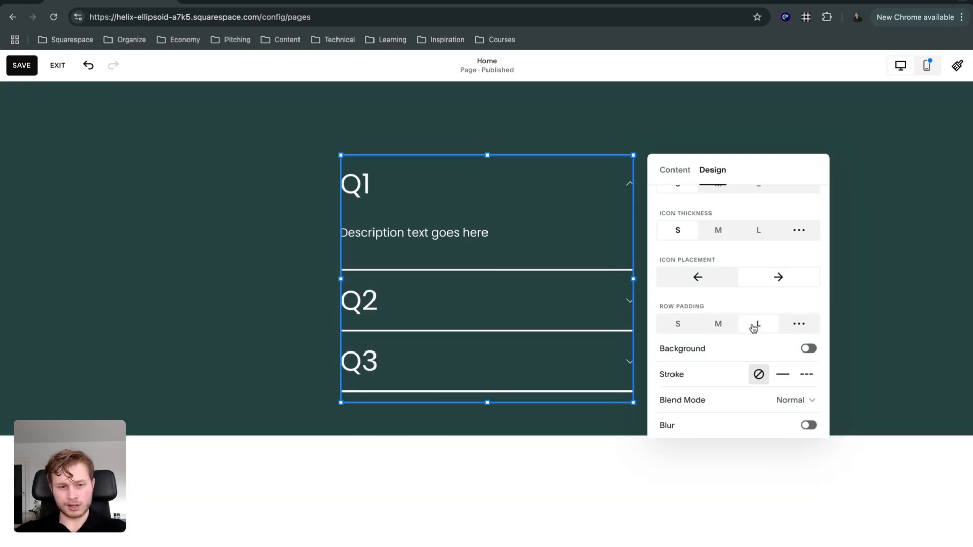
{"action": "scroll", "coordinate": [697, 323], "scroll_direction": "down", "scroll_amount": 1}
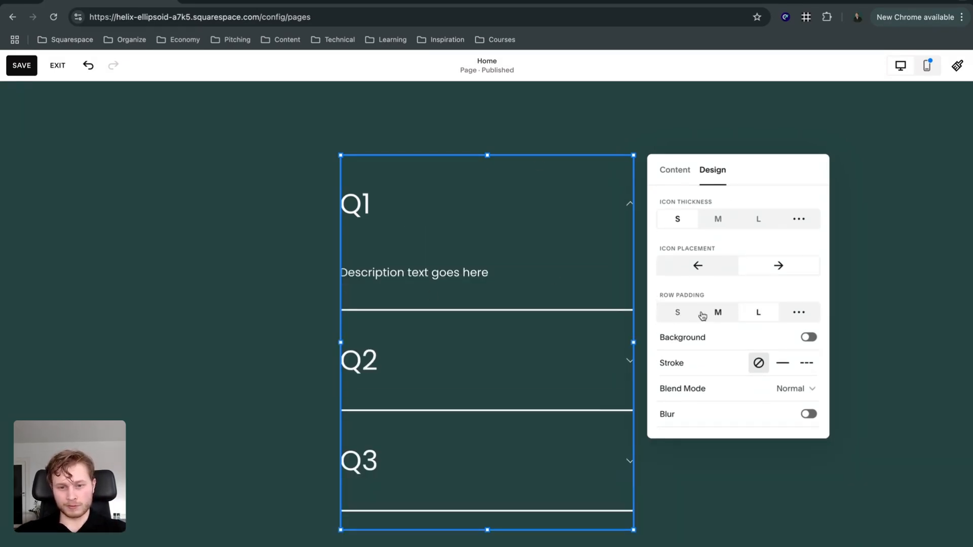
{"action": "left_click", "coordinate": [793, 317]}
{"action": "scroll", "coordinate": [765, 369], "scroll_direction": "down", "scroll_amount": 3}
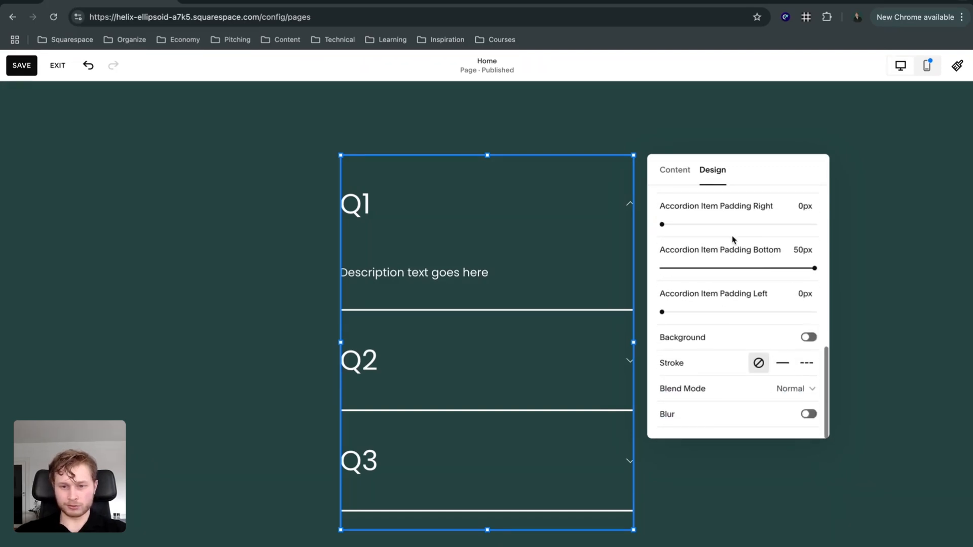
{"action": "scroll", "coordinate": [730, 240], "scroll_direction": "up", "scroll_amount": 2}
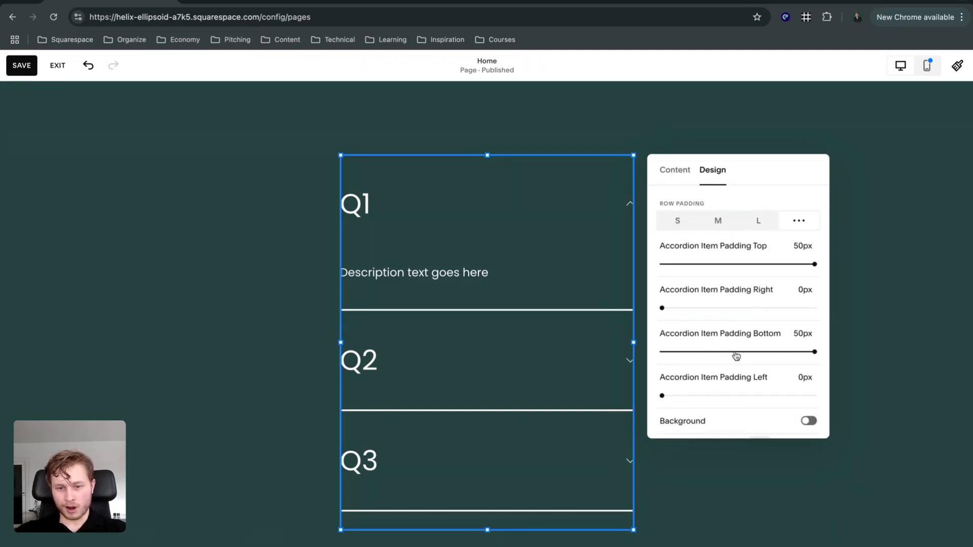
{"action": "left_click", "coordinate": [716, 226]}
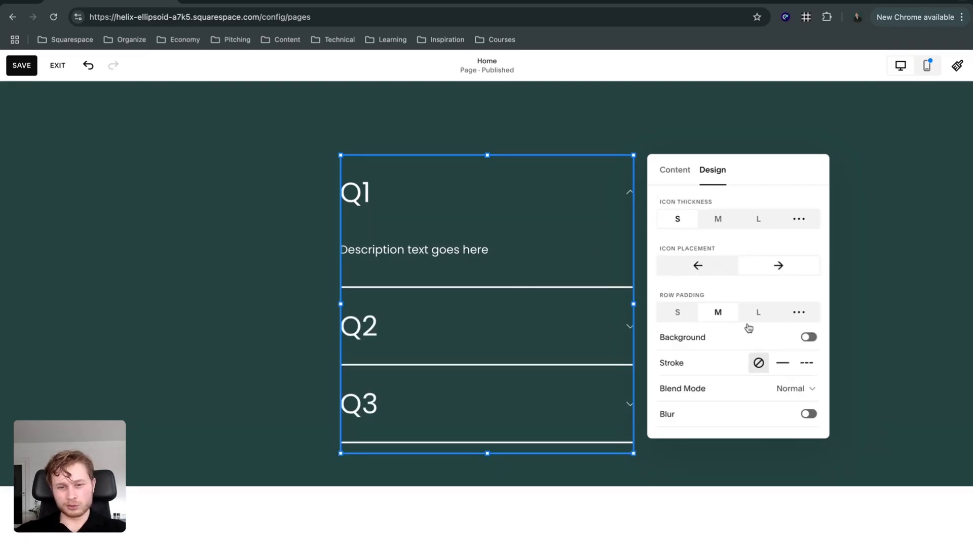
{"action": "left_click", "coordinate": [809, 338]}
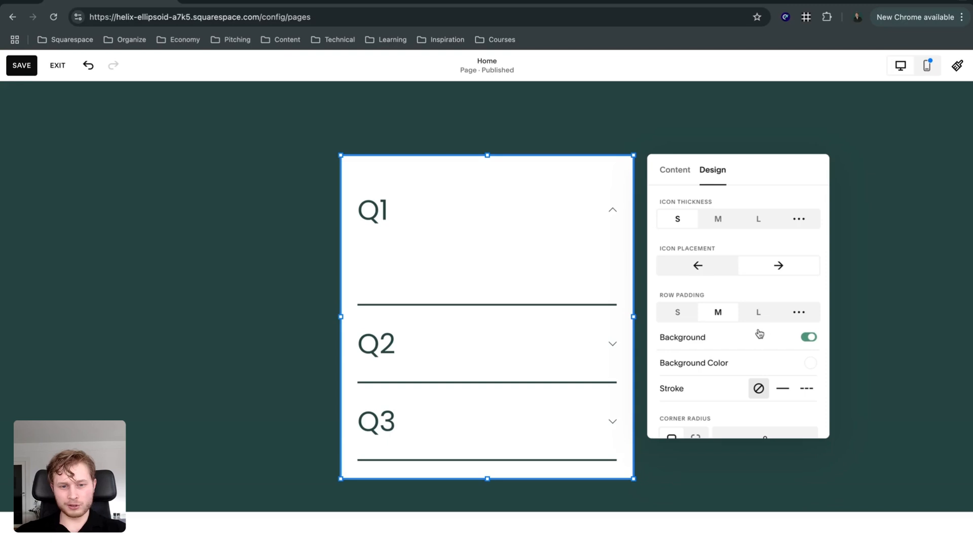
Step: Try black and light grey accordion backgrounds, then settle on the dark green palette swatch
{"action": "left_click", "coordinate": [815, 367]}
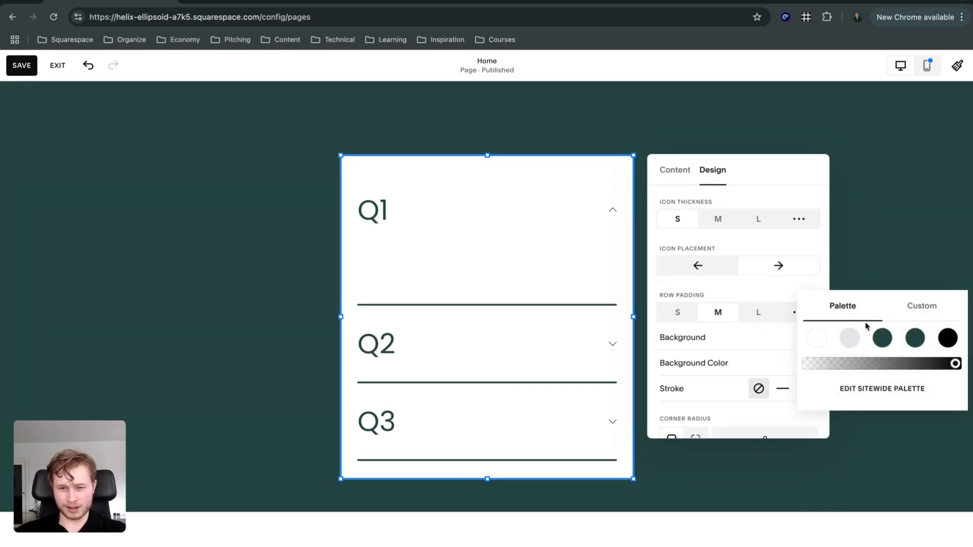
{"action": "left_click", "coordinate": [946, 340]}
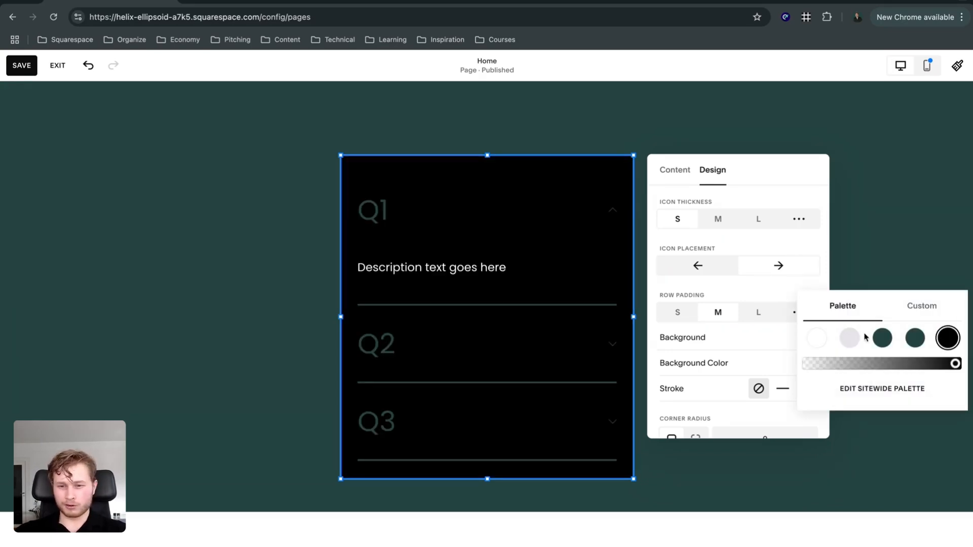
{"action": "left_click", "coordinate": [850, 338]}
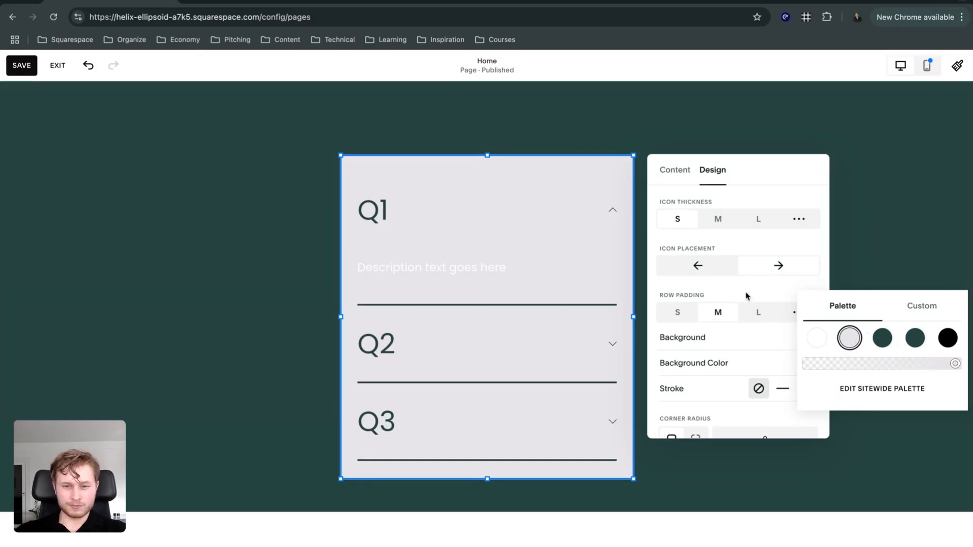
{"action": "scroll", "coordinate": [726, 297], "scroll_direction": "down", "scroll_amount": 3}
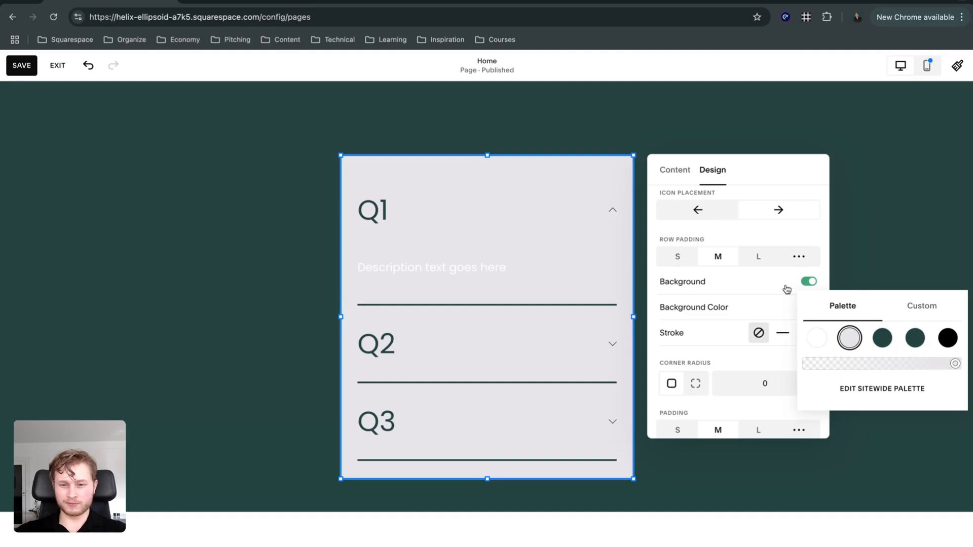
{"action": "left_click", "coordinate": [809, 282]}
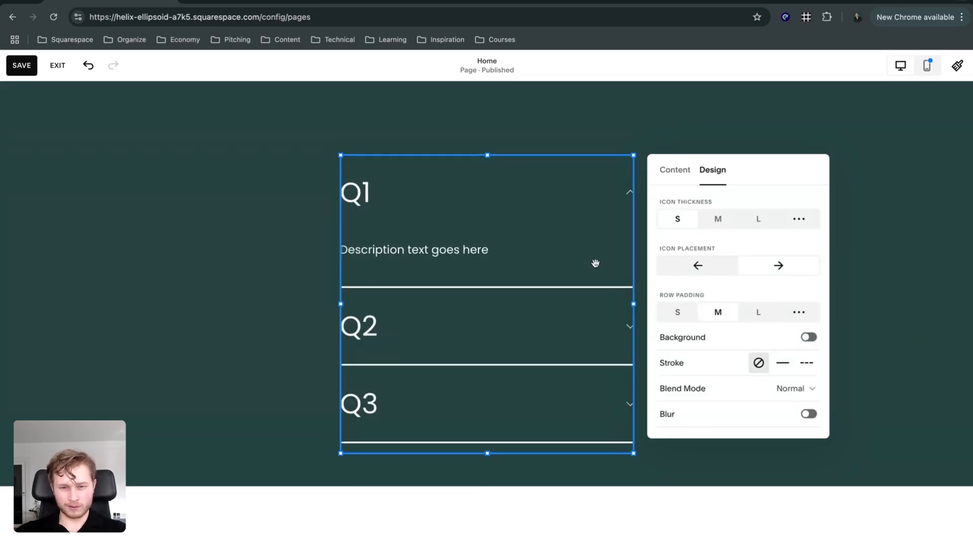
{"action": "left_click", "coordinate": [809, 337]}
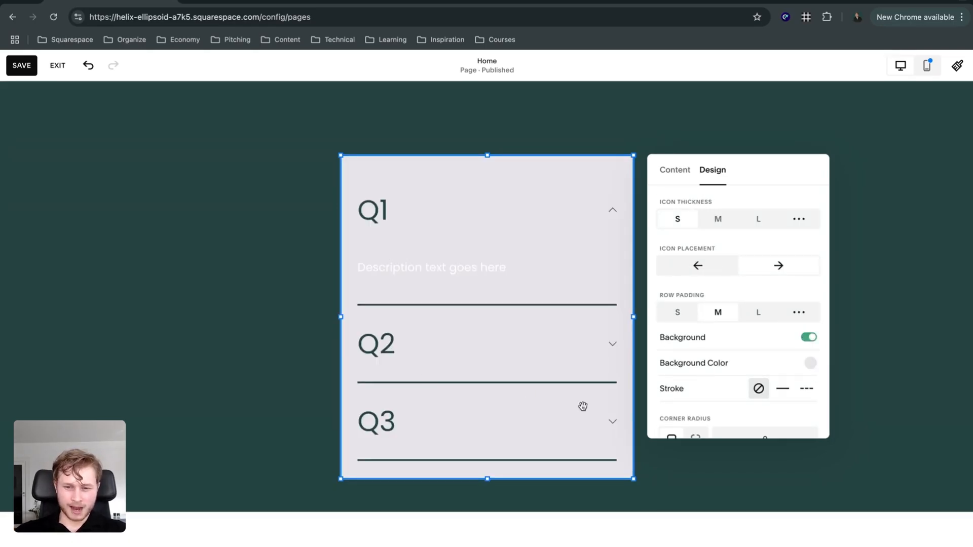
{"action": "left_click", "coordinate": [811, 364]}
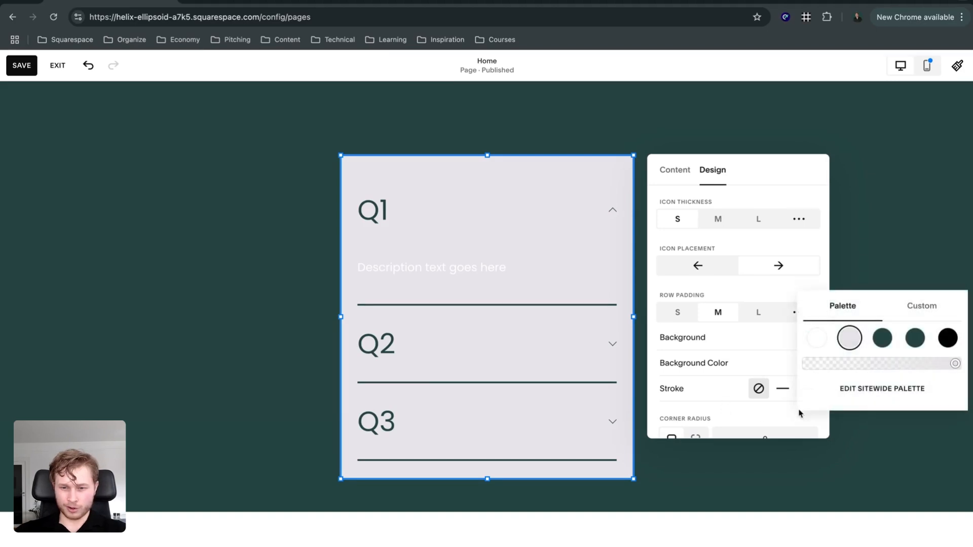
{"action": "left_click", "coordinate": [882, 340]}
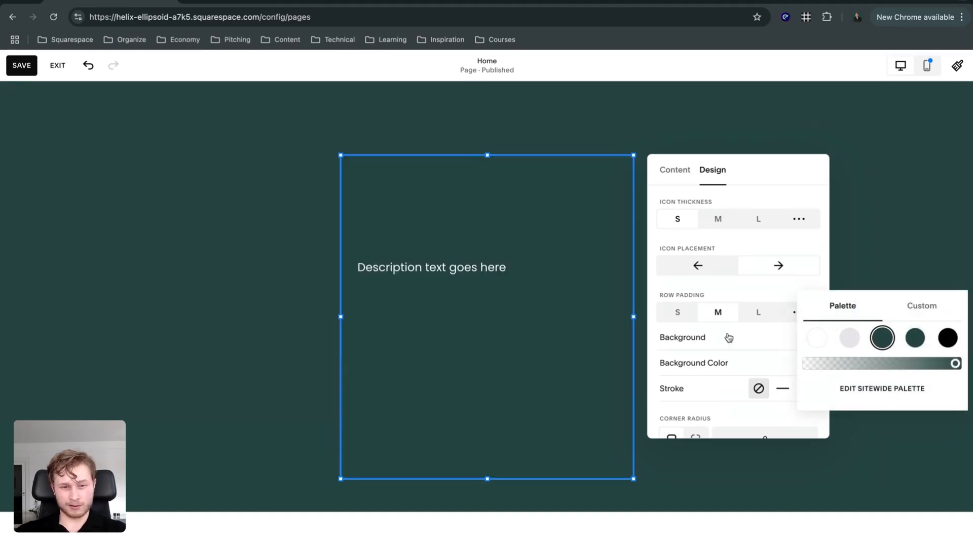
{"action": "left_click", "coordinate": [197, 310]}
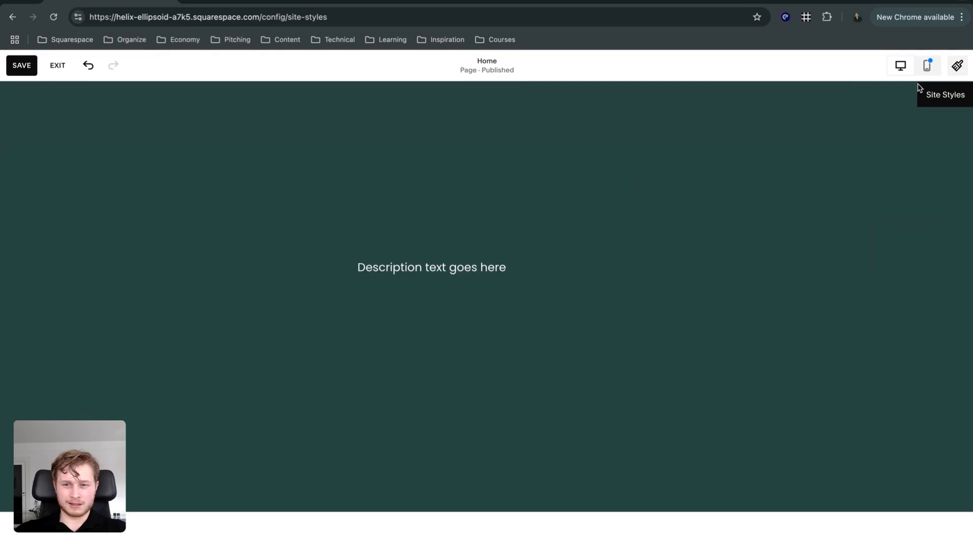
Step: Search the BRIGHT 2 colour theme for 'accor' to review Accordion Block colours, then close Site Styles
{"action": "left_click", "coordinate": [957, 65]}
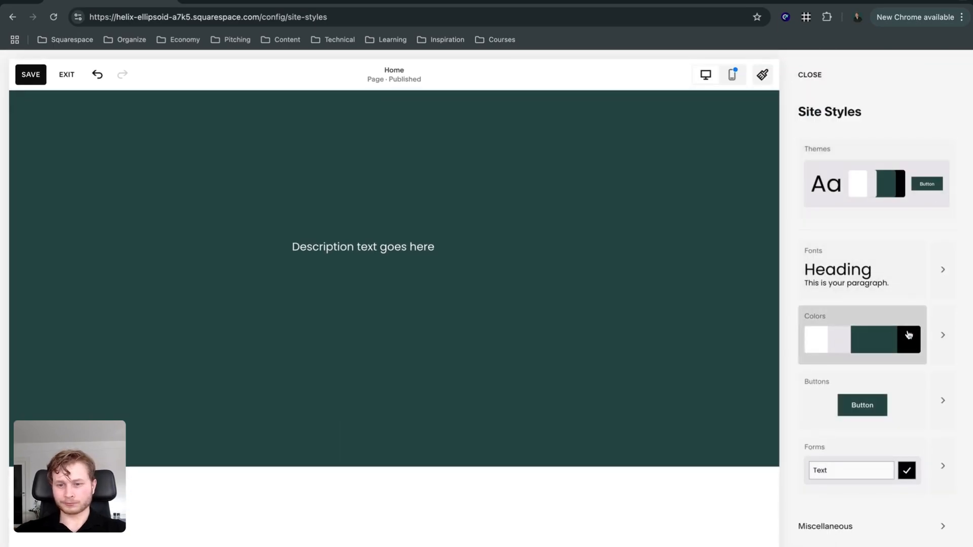
{"action": "left_click", "coordinate": [933, 335]}
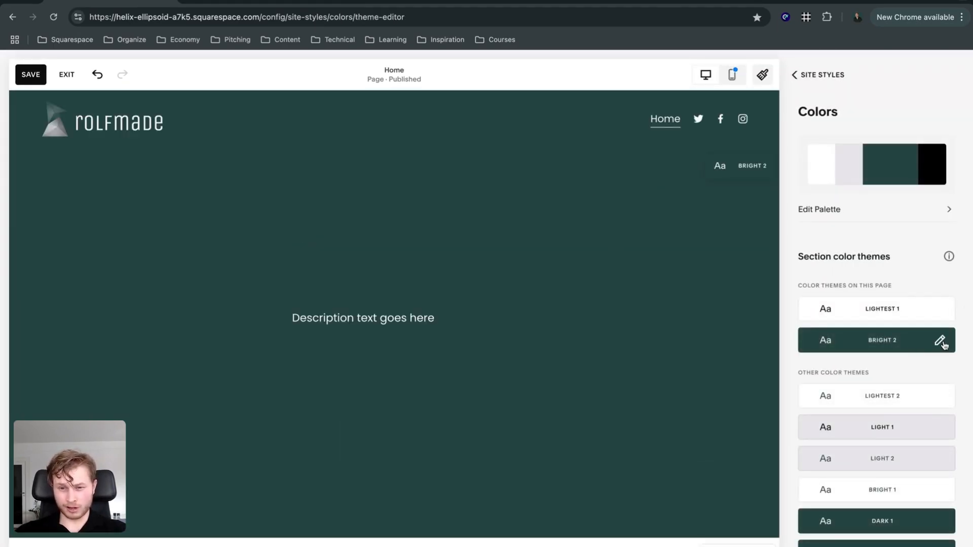
{"action": "left_click", "coordinate": [940, 341]}
{"action": "key", "text": "ctrl+f"}
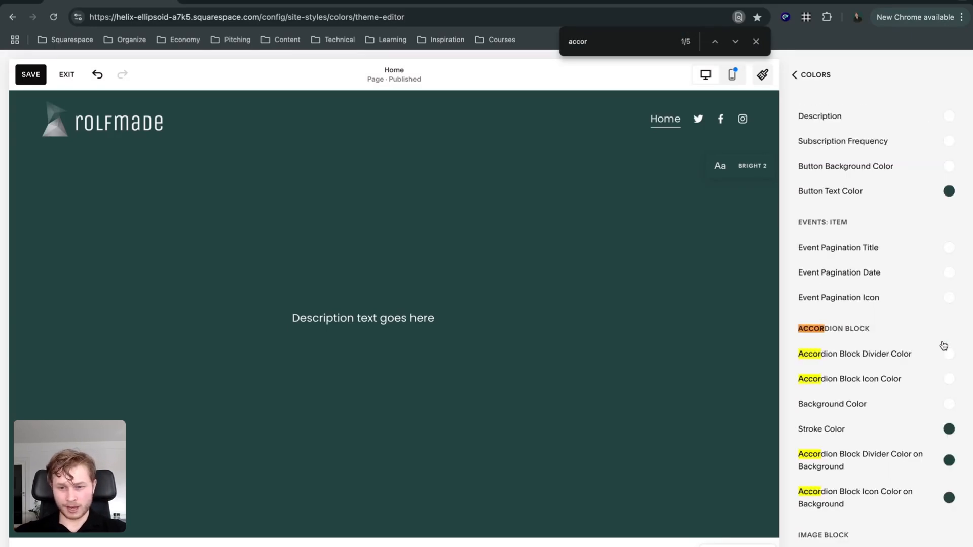
{"action": "scroll", "coordinate": [944, 346], "scroll_direction": "down", "scroll_amount": 1}
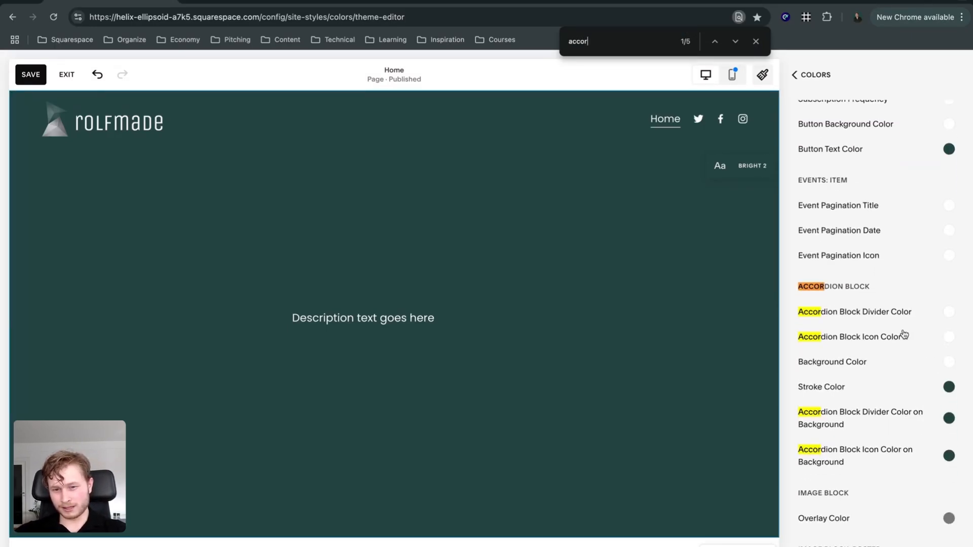
{"action": "scroll", "coordinate": [858, 458], "scroll_direction": "down", "scroll_amount": 1}
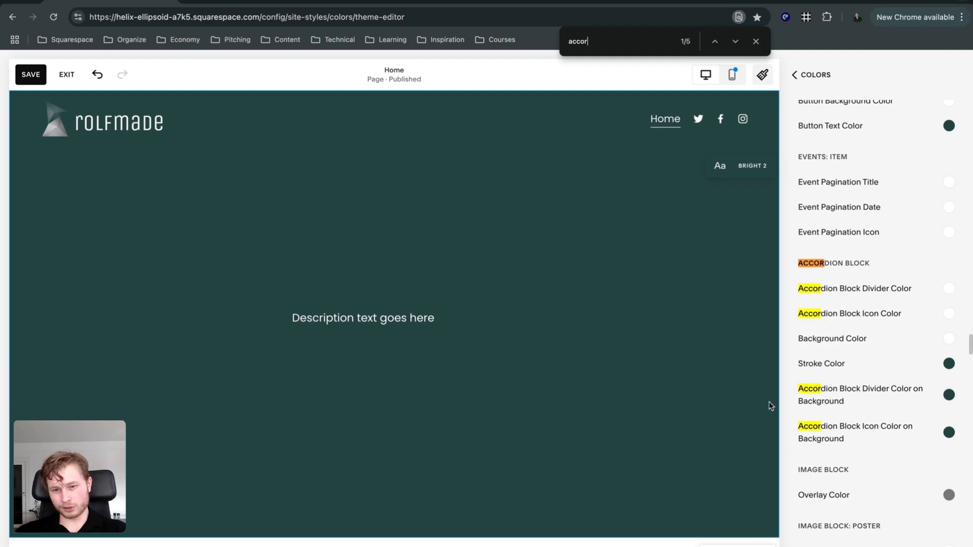
{"action": "left_click", "coordinate": [816, 77]}
{"action": "left_click", "coordinate": [798, 75]}
{"action": "left_click", "coordinate": [808, 75]}
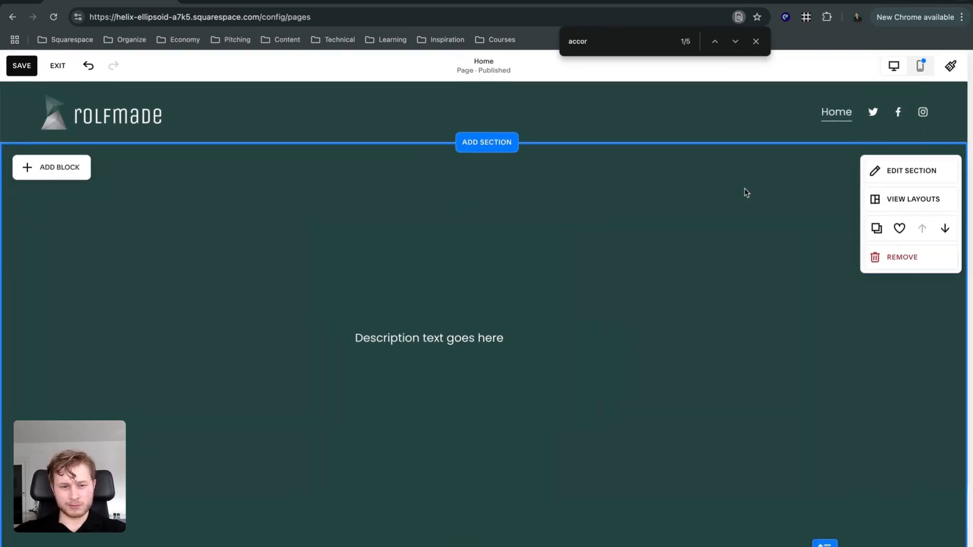
Step: Switch the accordion's Background off in its Design settings
{"action": "double_click", "coordinate": [511, 394]}
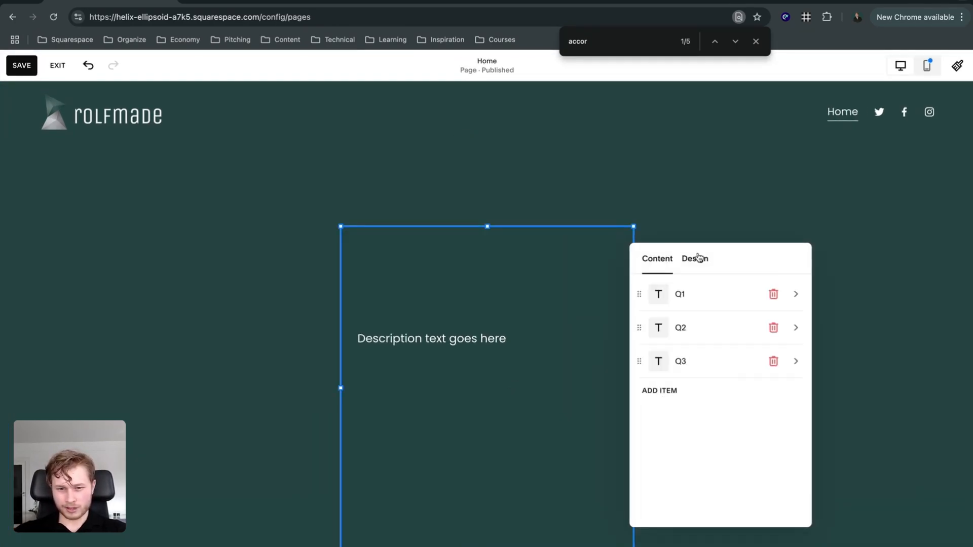
{"action": "left_click", "coordinate": [698, 259]}
{"action": "scroll", "coordinate": [760, 373], "scroll_direction": "down", "scroll_amount": 5}
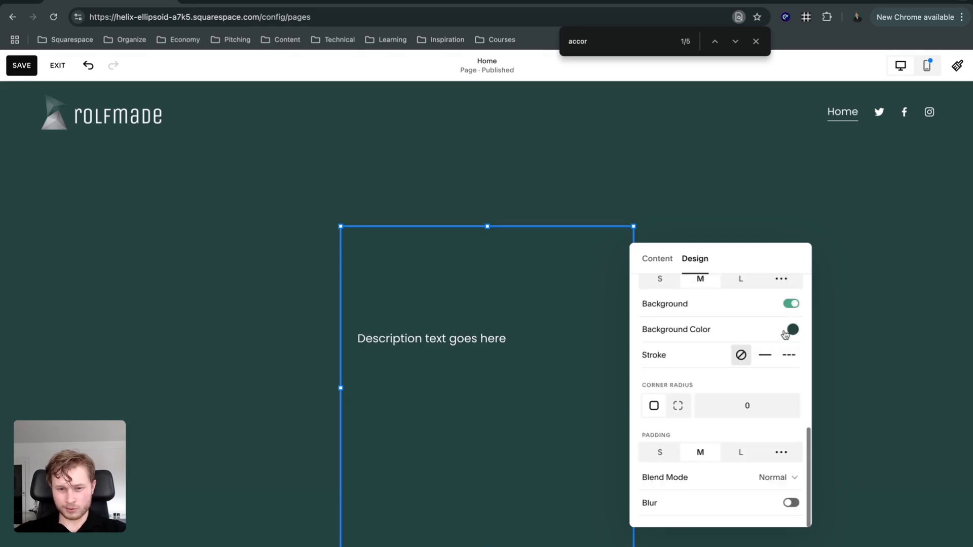
{"action": "left_click", "coordinate": [791, 304]}
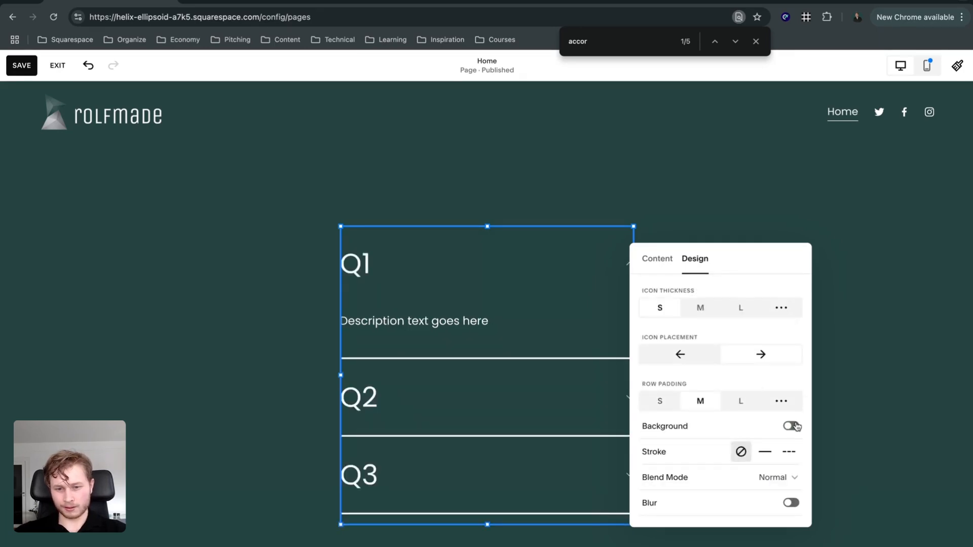
{"action": "left_click", "coordinate": [796, 426]}
{"action": "scroll", "coordinate": [747, 421], "scroll_direction": "down", "scroll_amount": 1}
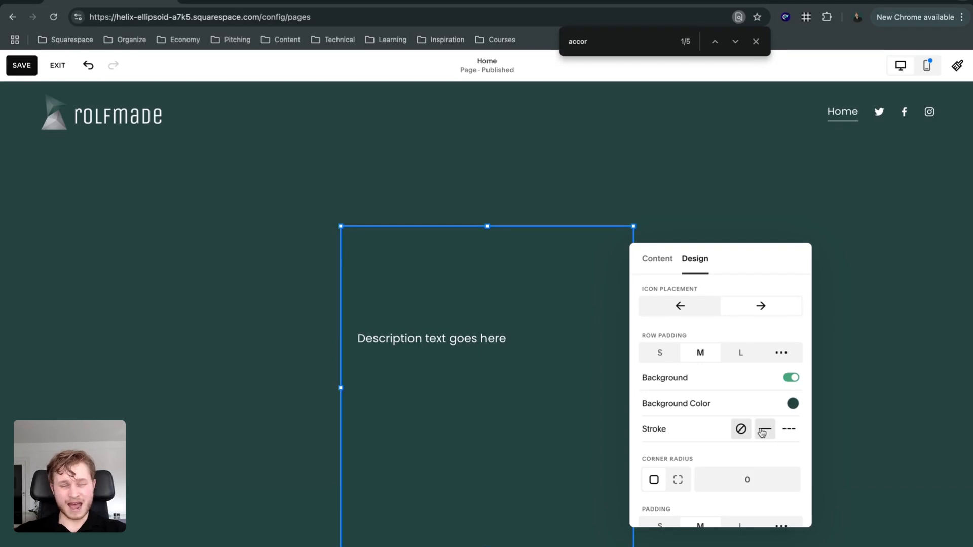
{"action": "left_click", "coordinate": [796, 378]}
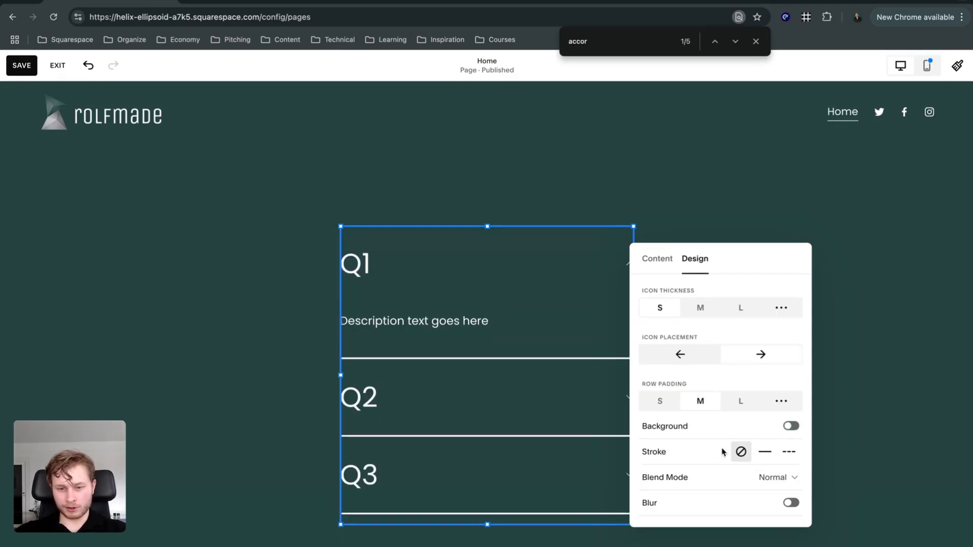
Step: Try a solid stroke and Difference blend mode, then leave Stroke at none and Blend Mode Normal
{"action": "left_click", "coordinate": [772, 463]}
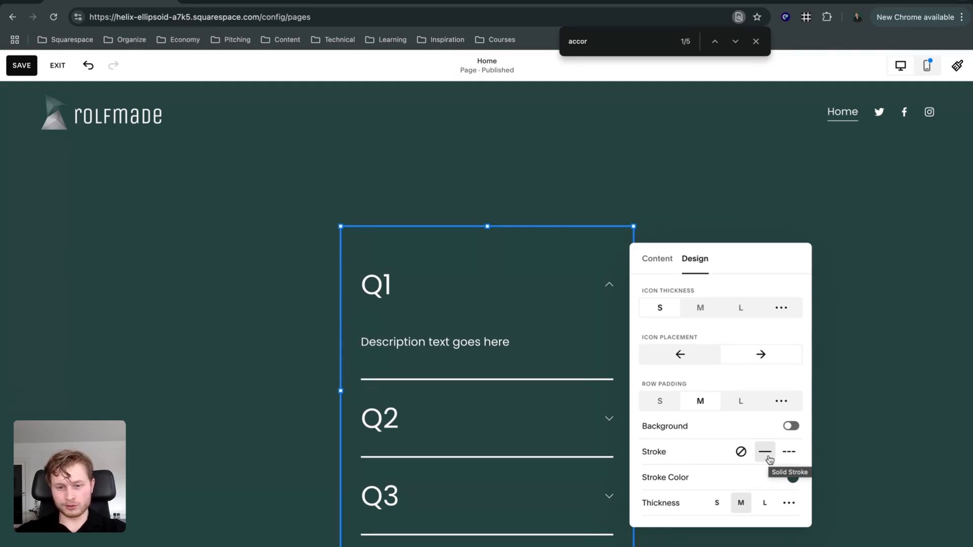
{"action": "left_click", "coordinate": [741, 451]}
{"action": "left_click", "coordinate": [780, 478]}
{"action": "scroll", "coordinate": [721, 488], "scroll_direction": "down", "scroll_amount": 5}
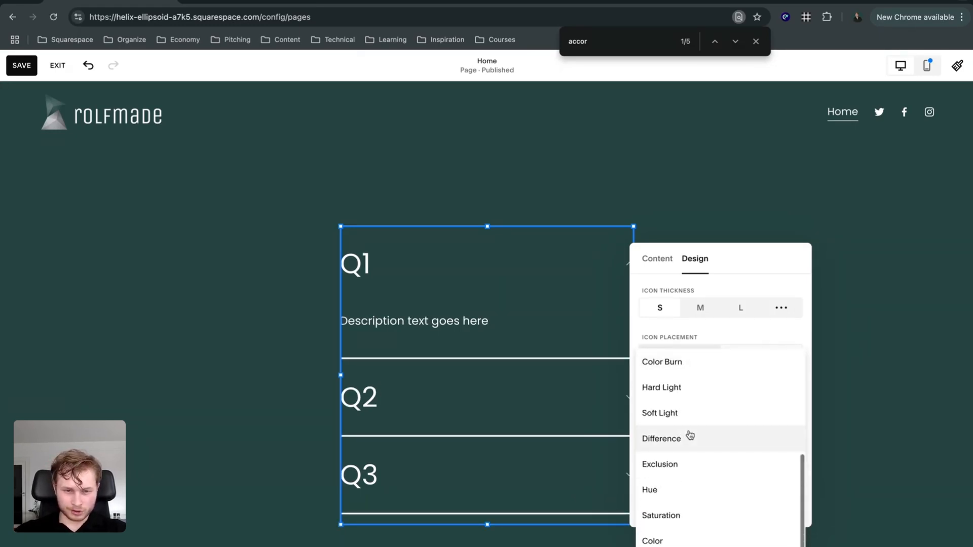
{"action": "left_click", "coordinate": [691, 436]}
{"action": "left_click", "coordinate": [766, 477]}
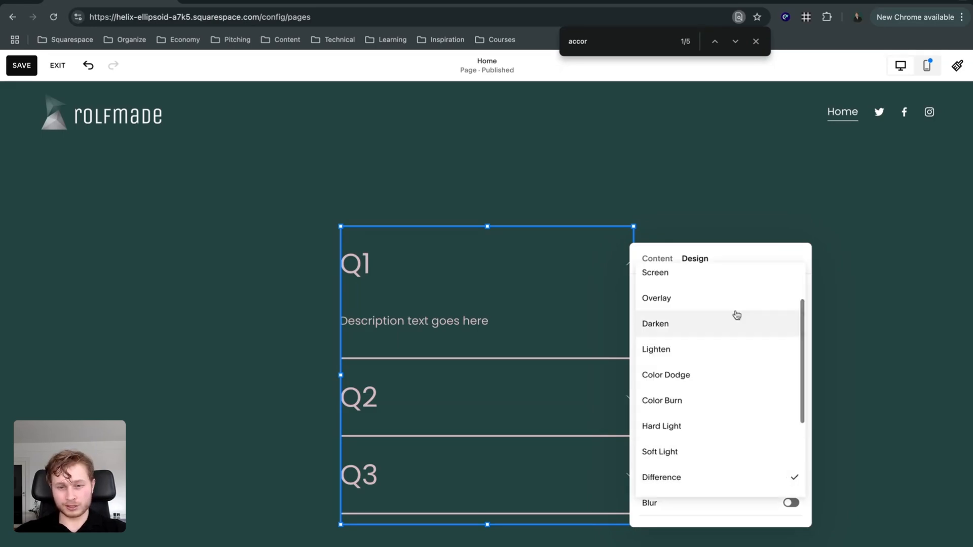
{"action": "scroll", "coordinate": [737, 354], "scroll_direction": "up", "scroll_amount": 5}
{"action": "left_click", "coordinate": [704, 290]}
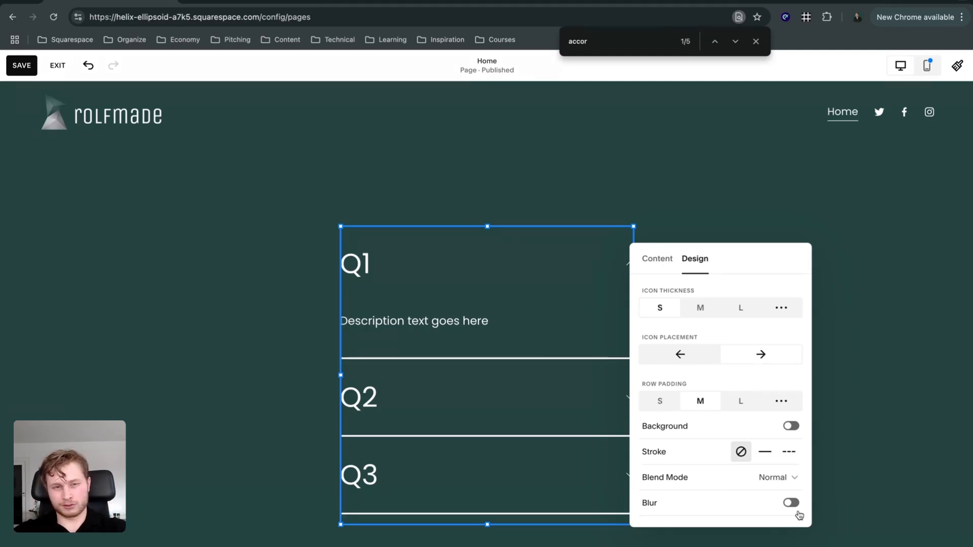
{"action": "scroll", "coordinate": [788, 451], "scroll_direction": "up", "scroll_amount": 5}
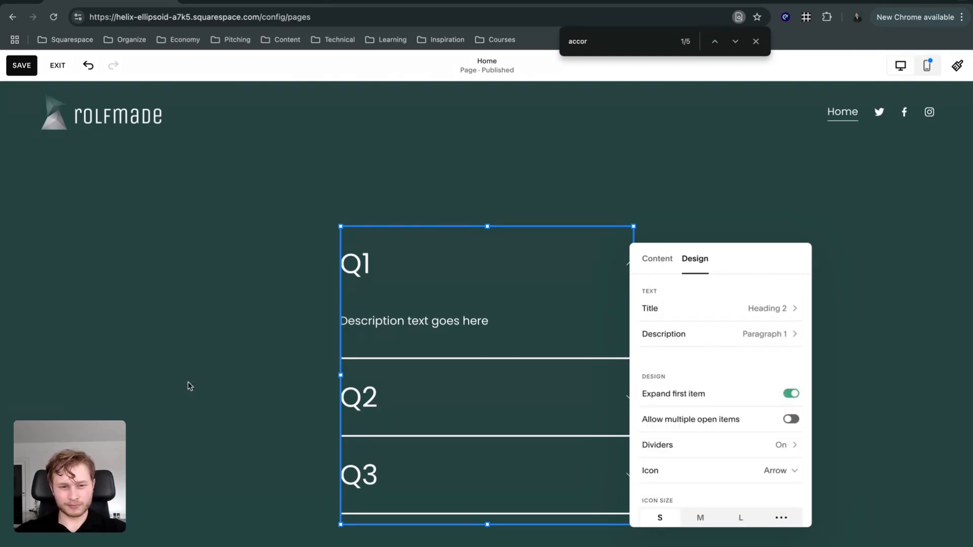
Step: Set the accordion block's vertical alignment to centre, then deselect it
{"action": "left_click", "coordinate": [115, 250]}
{"action": "left_click", "coordinate": [449, 357]}
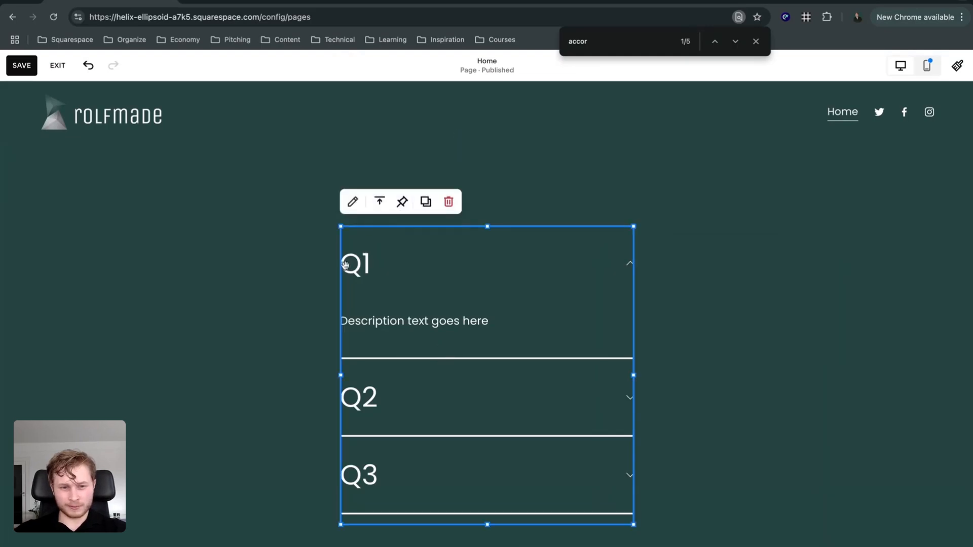
{"action": "left_click", "coordinate": [377, 206]}
{"action": "left_click", "coordinate": [379, 229]}
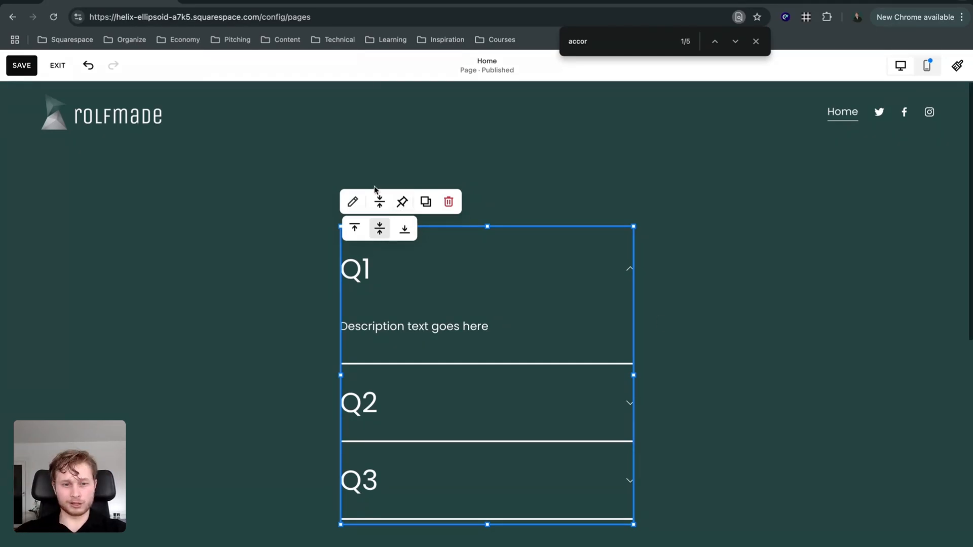
{"action": "scroll", "coordinate": [484, 250], "scroll_direction": "down", "scroll_amount": 4}
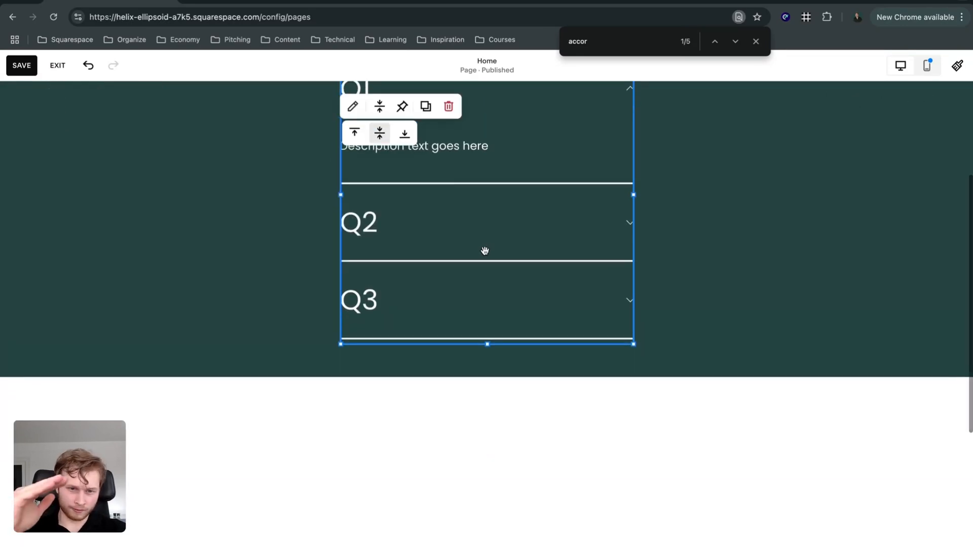
{"action": "scroll", "coordinate": [484, 250], "scroll_direction": "up", "scroll_amount": 4}
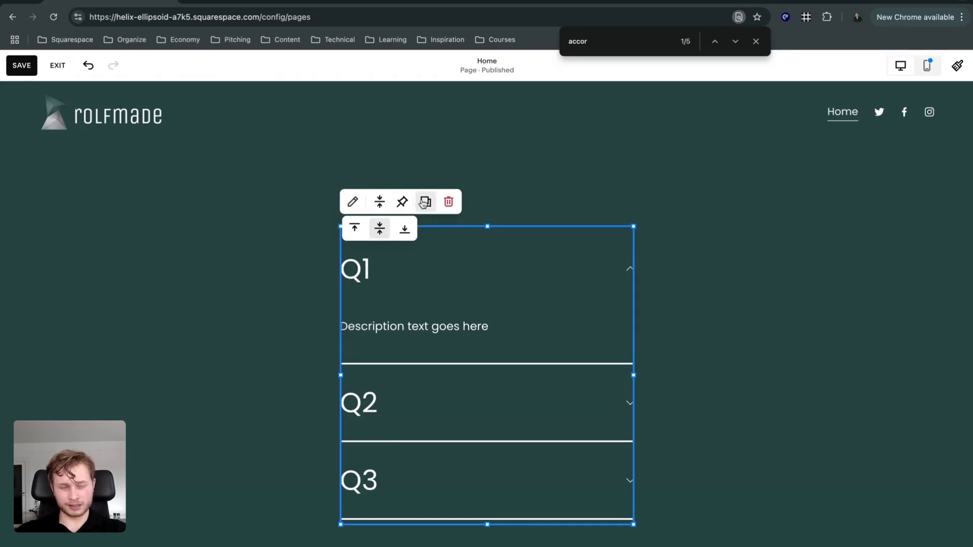
{"action": "left_click", "coordinate": [179, 321]}
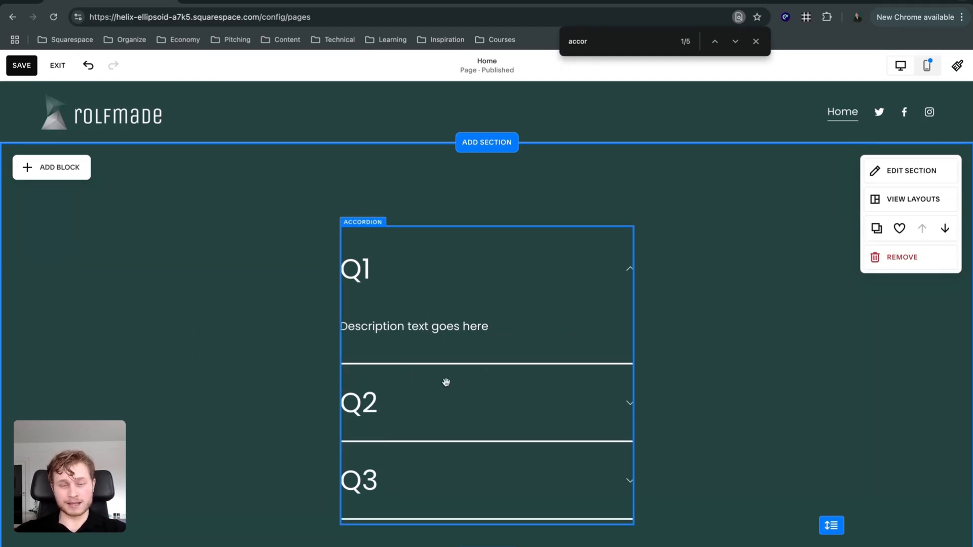
Step: Move the accordion lower and place a new Text block above it
{"action": "left_click", "coordinate": [504, 244]}
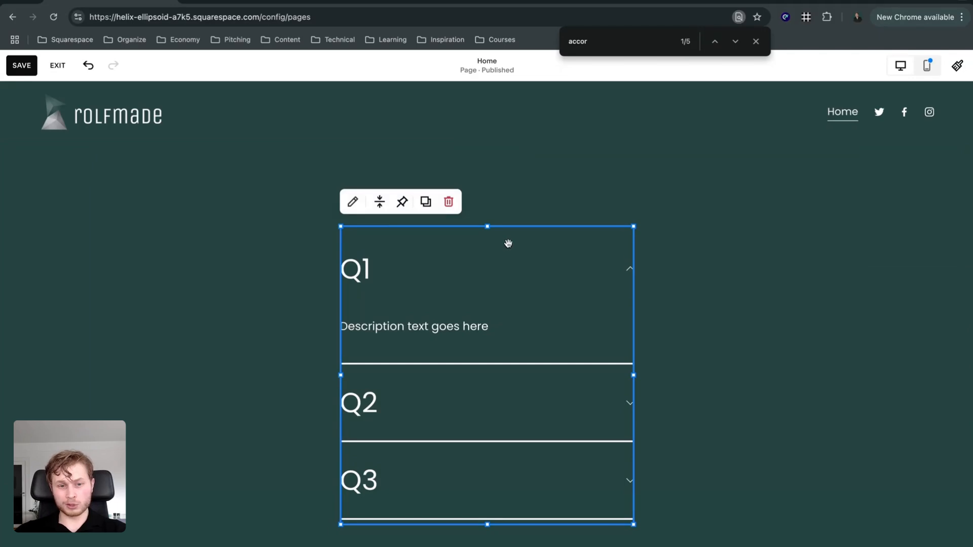
{"action": "left_click", "coordinate": [480, 291]}
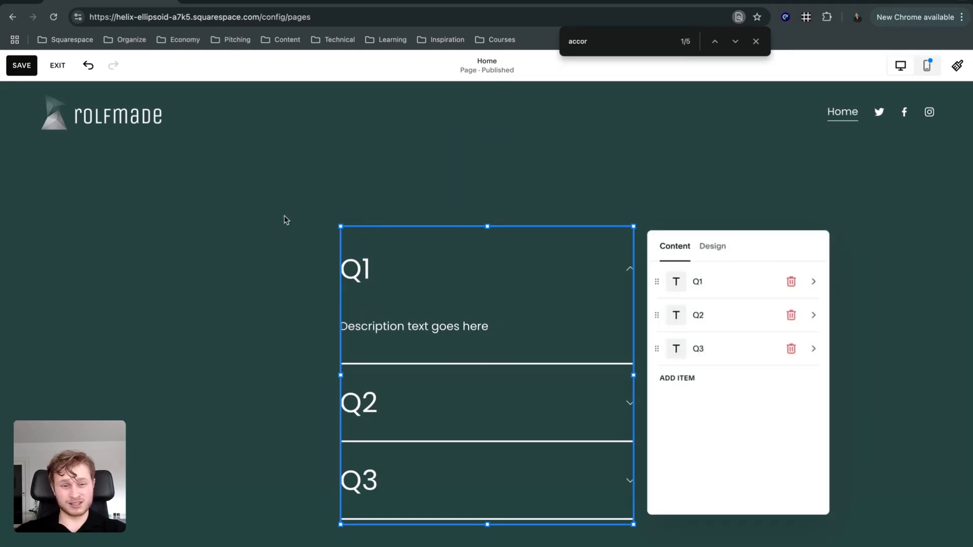
{"action": "left_click", "coordinate": [285, 220]}
{"action": "left_click_drag", "start_coordinate": [419, 277], "coordinate": [419, 348]}
{"action": "left_click", "coordinate": [57, 168]}
{"action": "left_click_drag", "start_coordinate": [50, 248], "coordinate": [430, 224]}
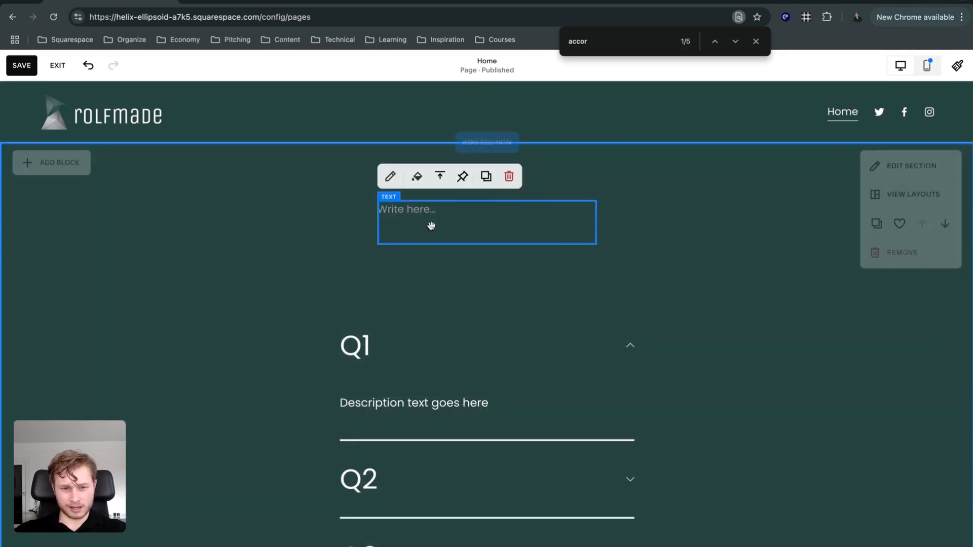
Step: Type 'FAQS' in the text block and style it as Heading 1
{"action": "left_click", "coordinate": [430, 211]}
{"action": "type", "text": "FAWS"}
{"action": "key", "text": "BackSpace"}
{"action": "key", "text": "BackSpace"}
{"action": "type", "text": "QS"}
{"action": "left_click", "coordinate": [213, 241]}
{"action": "left_click", "coordinate": [420, 224]}
{"action": "left_click", "coordinate": [412, 210]}
{"action": "double_click", "coordinate": [391, 210]}
{"action": "left_click", "coordinate": [441, 171]}
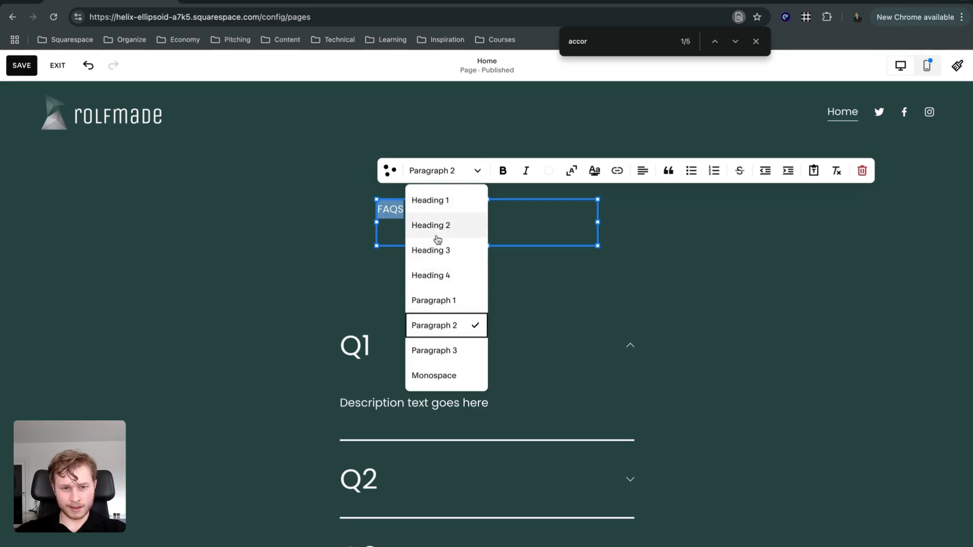
{"action": "left_click", "coordinate": [430, 200]}
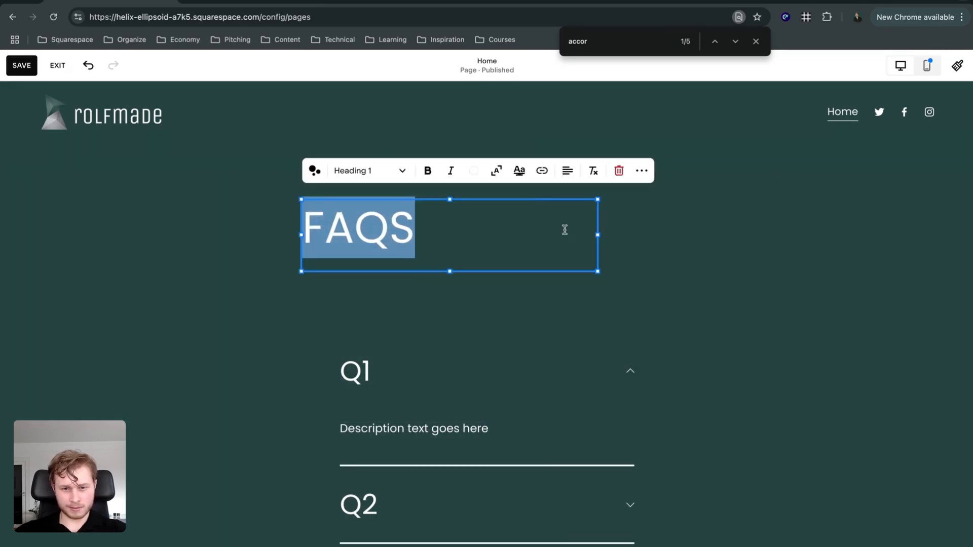
Step: Widen the FAQS heading, centre-align its text, and position it above the accordion
{"action": "left_click_drag", "start_coordinate": [599, 230], "coordinate": [658, 234]}
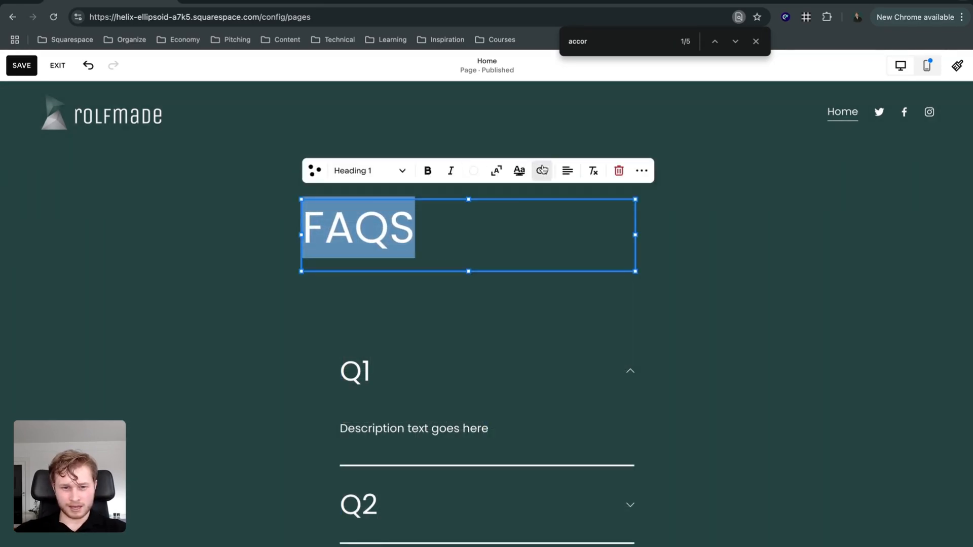
{"action": "left_click", "coordinate": [568, 170]}
{"action": "left_click", "coordinate": [556, 199]}
{"action": "left_click", "coordinate": [607, 279]}
{"action": "left_click_drag", "start_coordinate": [391, 221], "coordinate": [377, 268]}
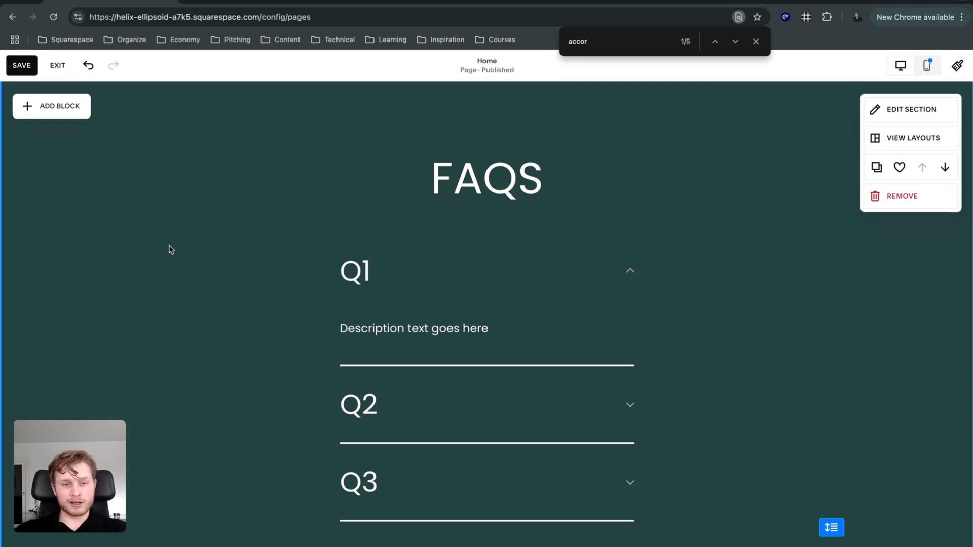
{"action": "scroll", "coordinate": [163, 250], "scroll_direction": "down", "scroll_amount": 1}
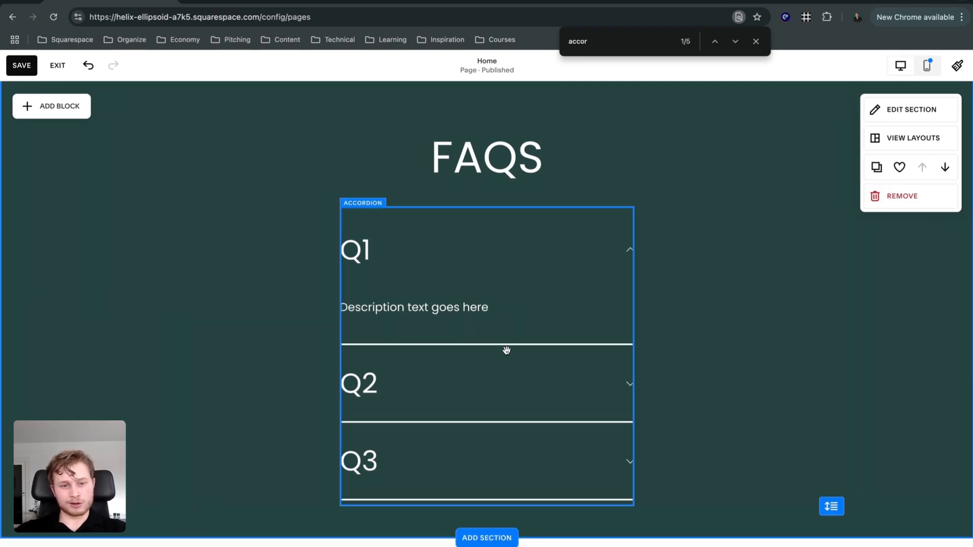